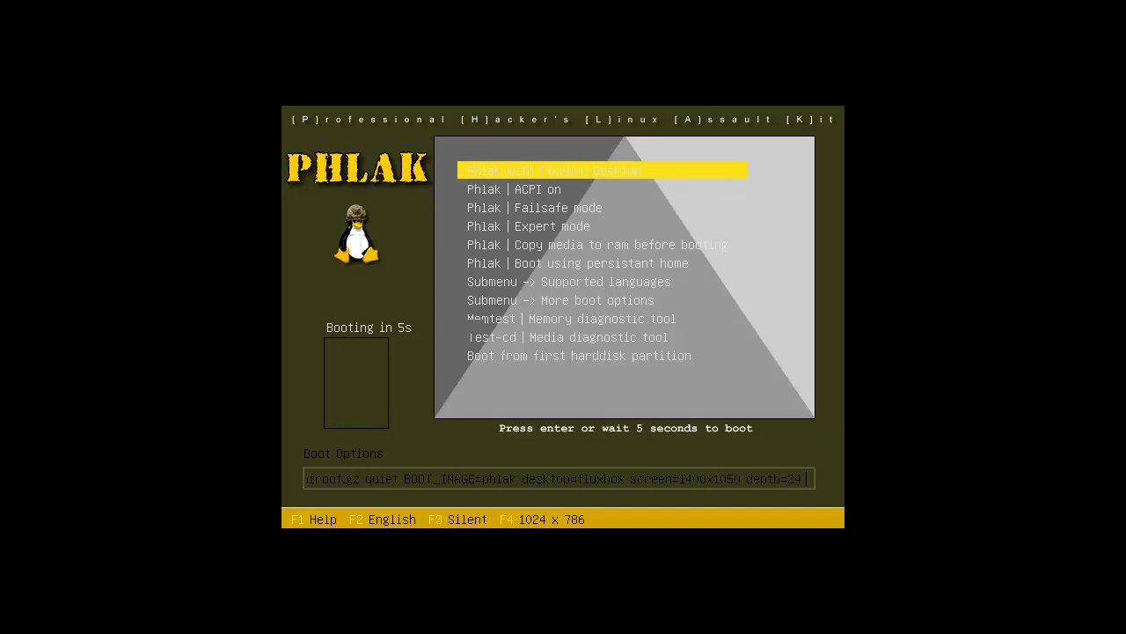
Browse the boot menu entries, then boot 'Phlak with Fluxbox Desktop'
key(Down)
key(Down)
key(Down)
key(Down)
key(Down)
key(Down)
key(Down)
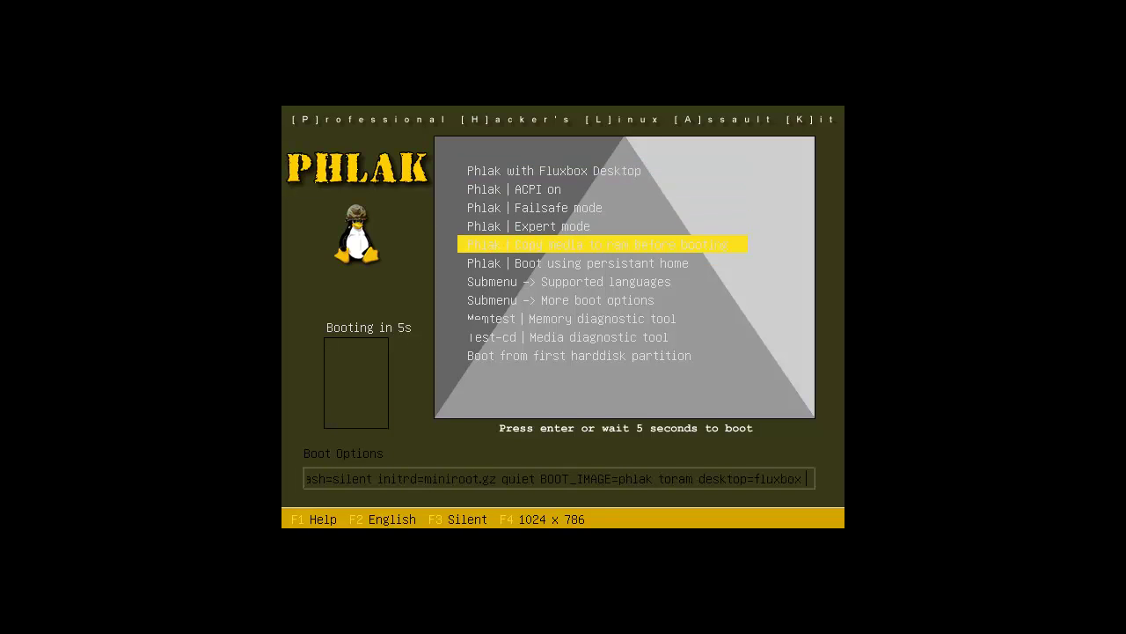
key(Down)
key(Down)
key(Down)
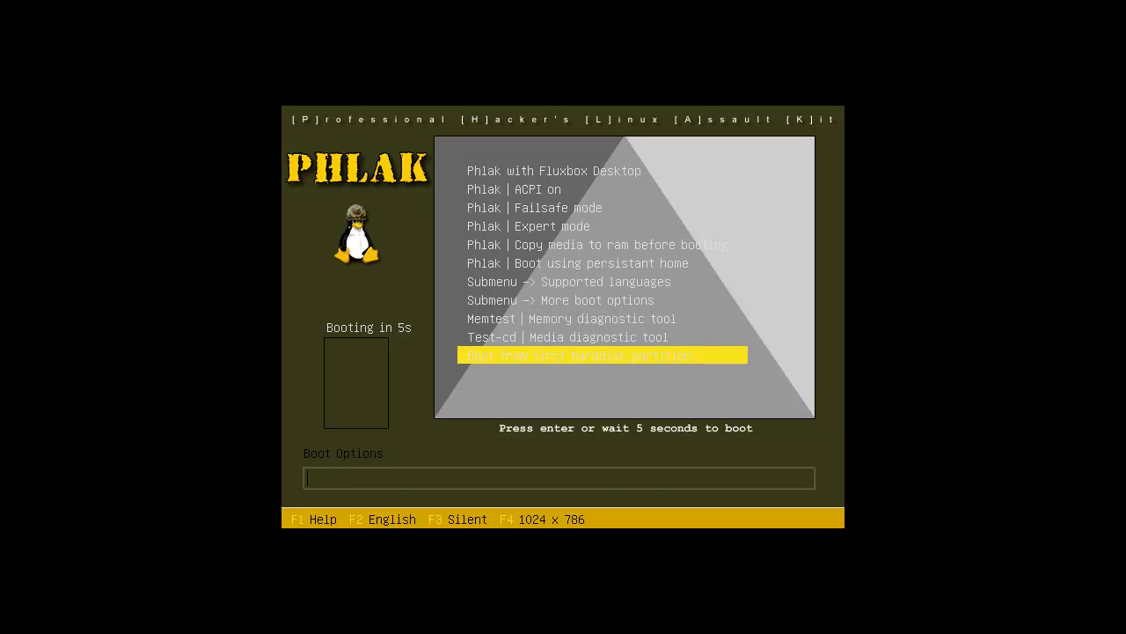
key(Up)
key(Up)
key(Up)
key(Up)
key(Up)
key(Up)
key(Up)
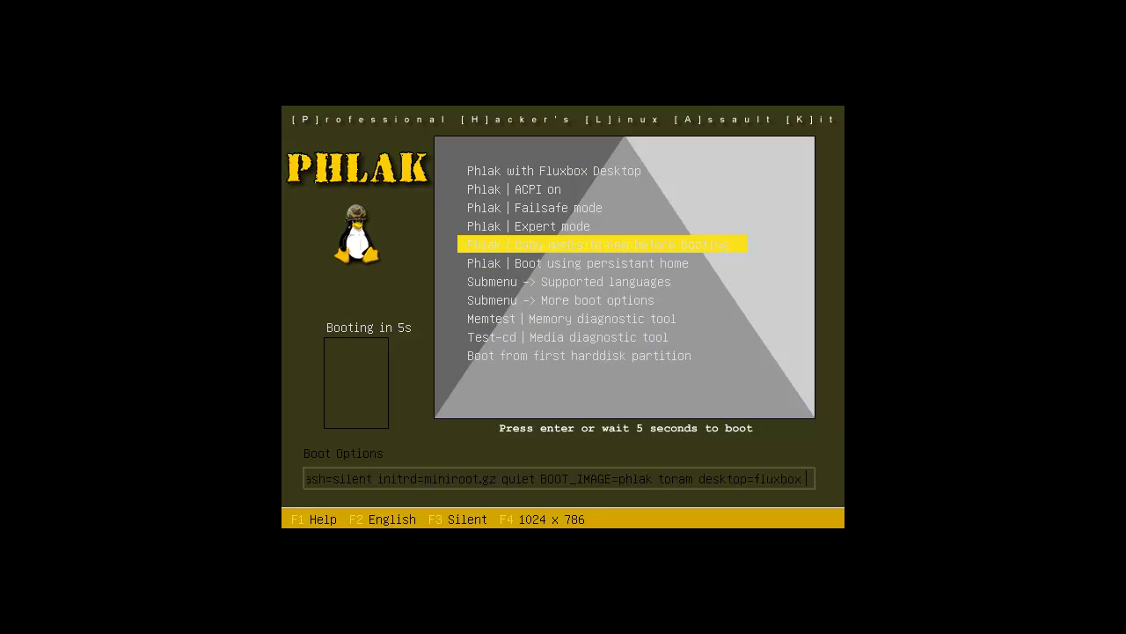
key(Up)
key(Up)
key(Up)
key(Down)
key(Down)
key(Down)
key(Down)
key(Down)
key(Down)
key(Down)
key(Down)
key(Down)
key(Down)
key(Up)
key(Up)
key(Up)
key(Up)
key(Up)
key(Up)
key(Up)
key(Up)
key(Up)
key(Up)
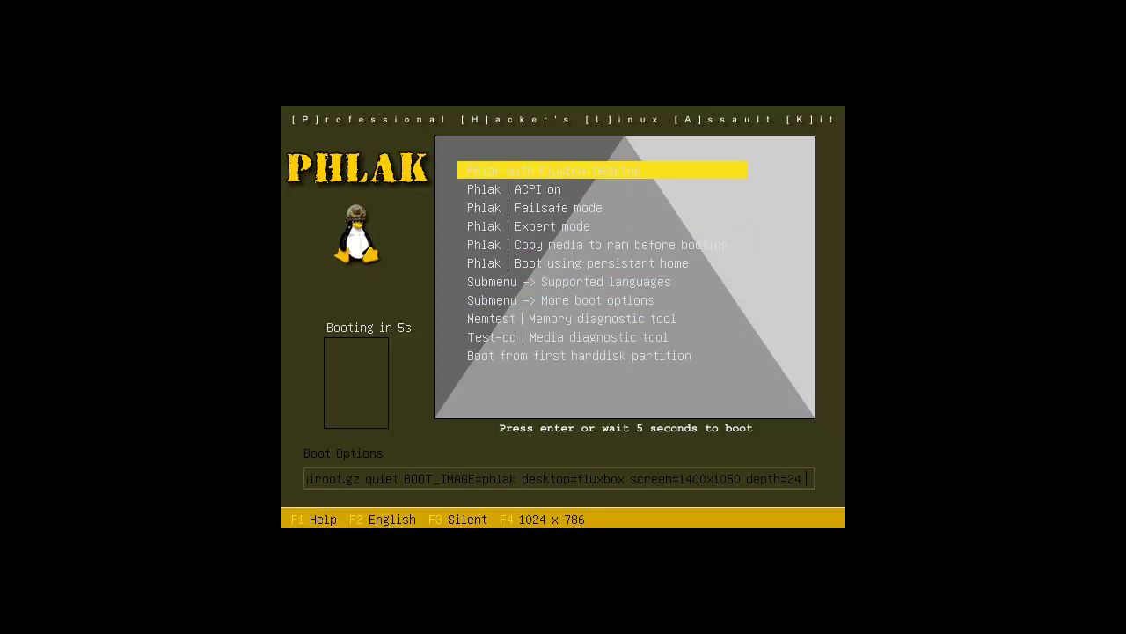
key(Return)
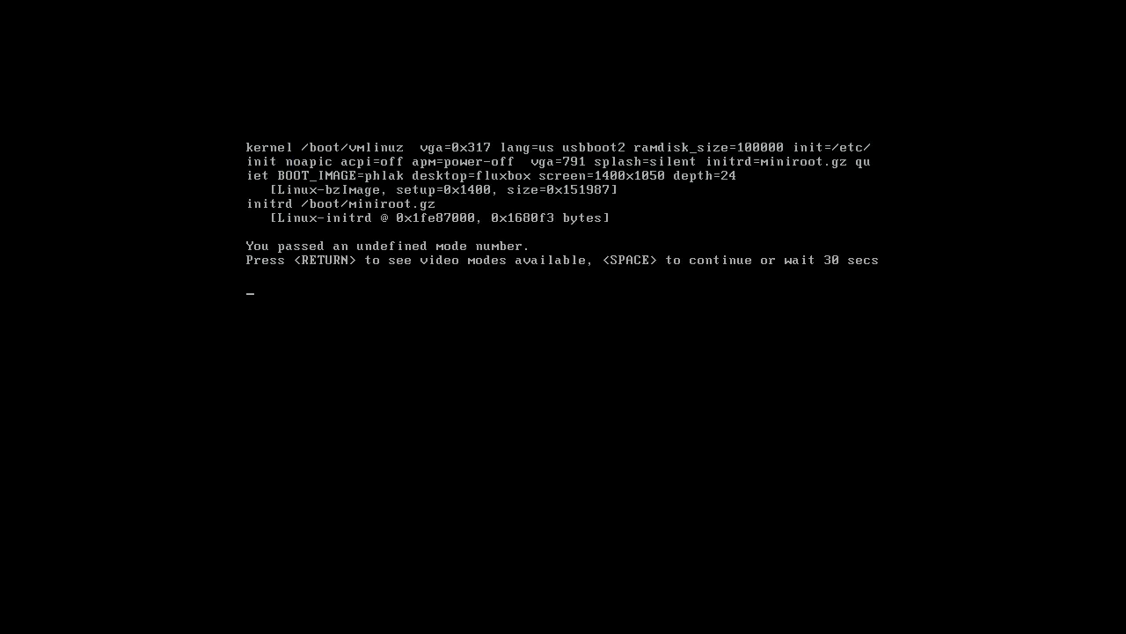
Scan the available video modes and pick mode 6 (80x60) to finish booting
key(Return)
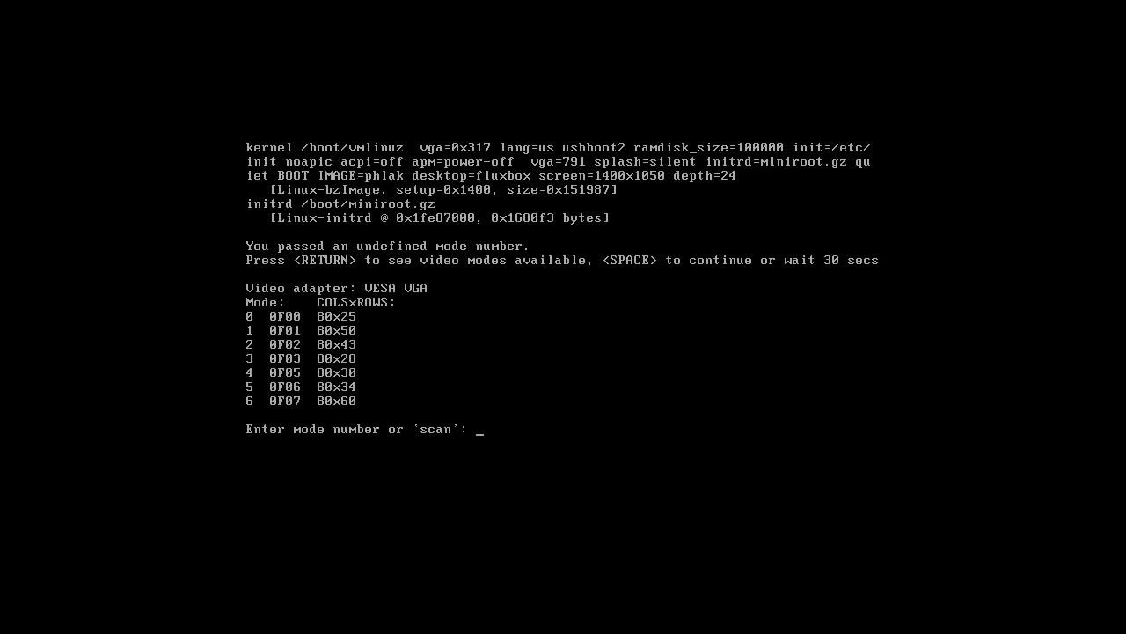
text(scan)
key(Return)
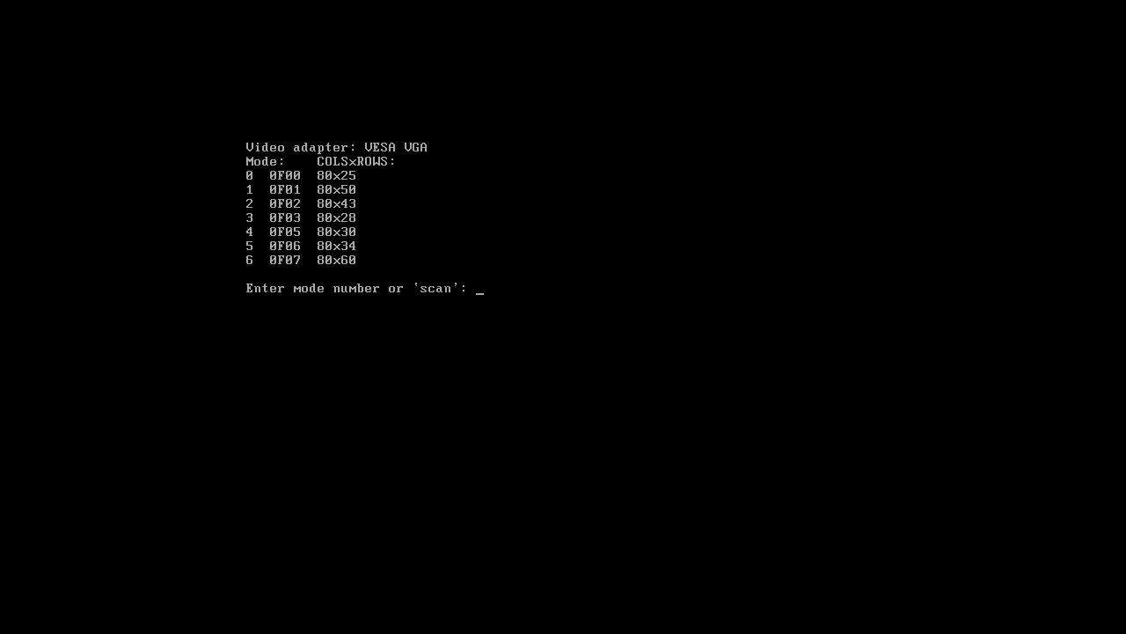
text(6)
key(Return)
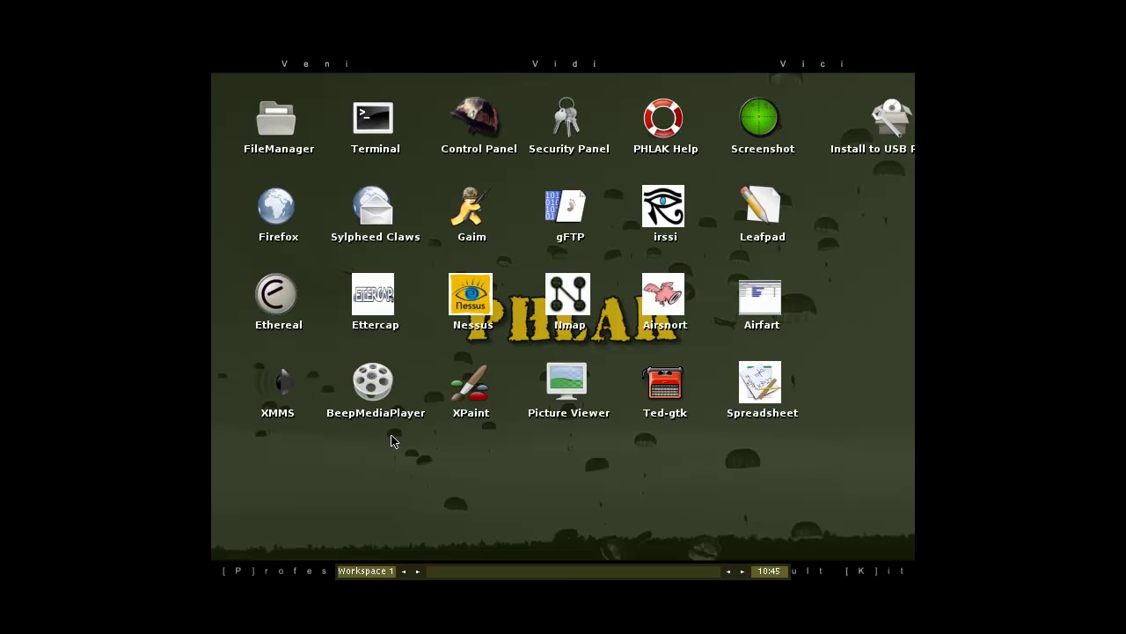
right_click(365, 462)
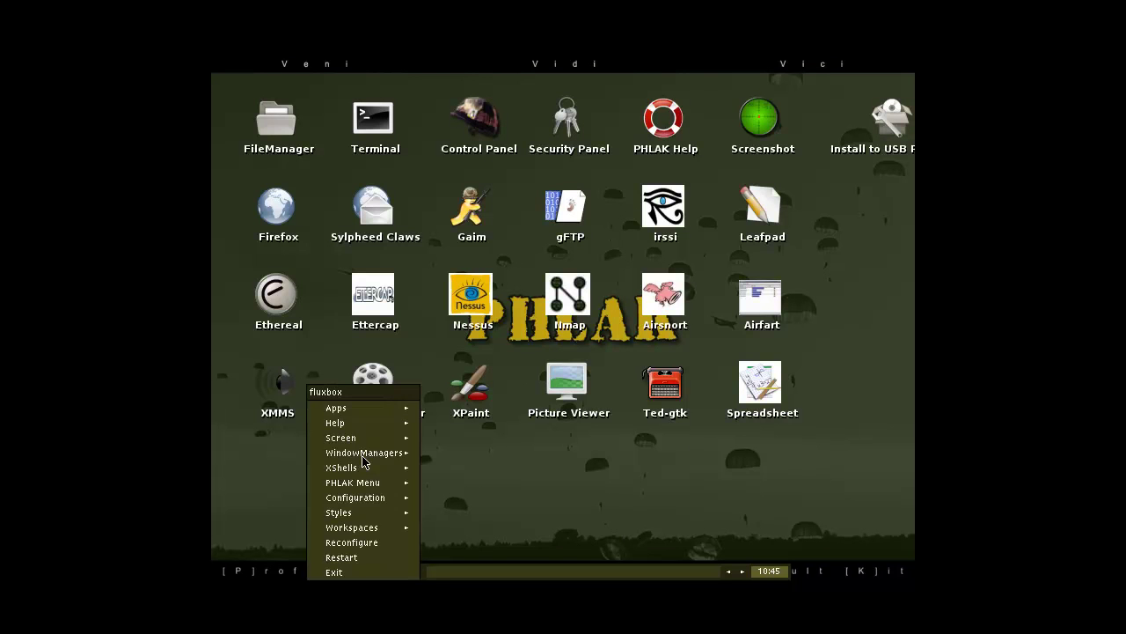
mouse_move(412, 527)
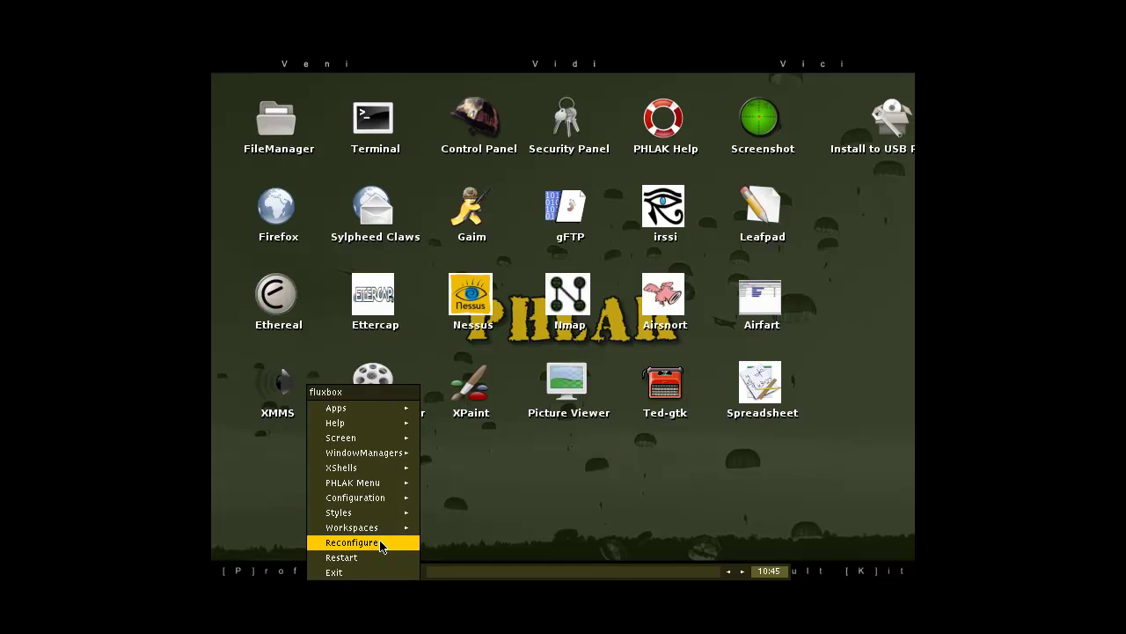
mouse_move(398, 504)
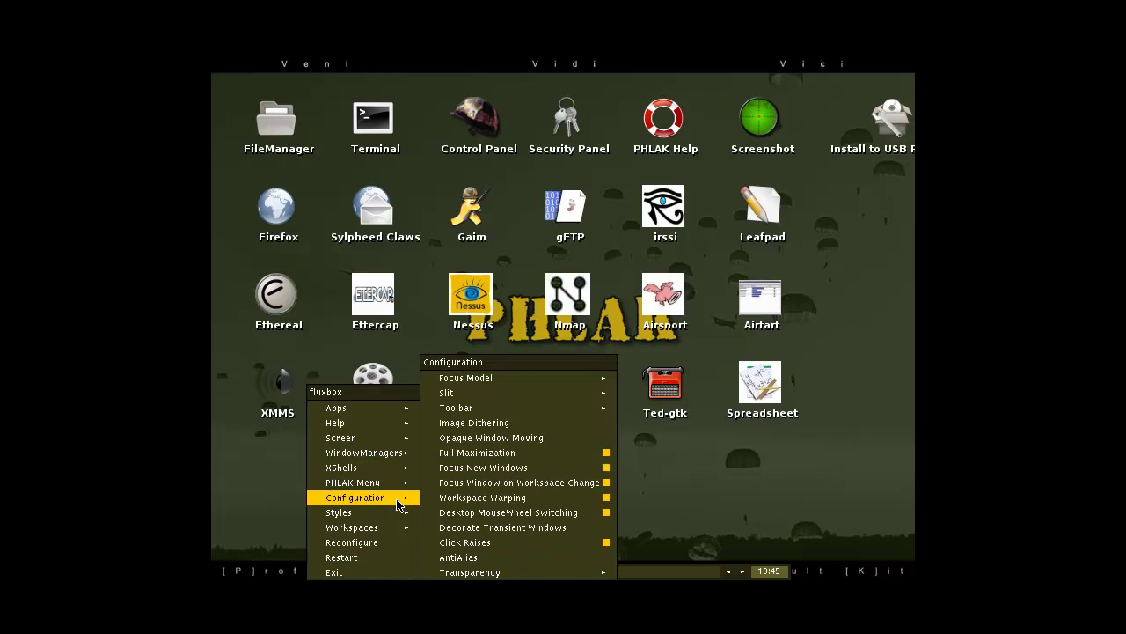
mouse_move(404, 469)
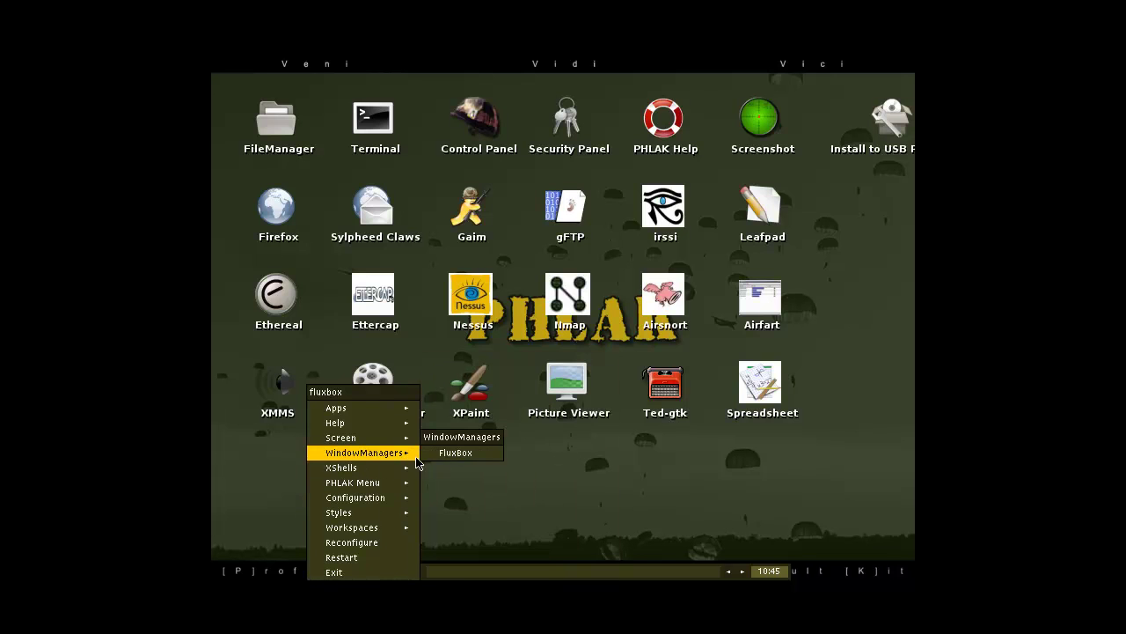
click(455, 452)
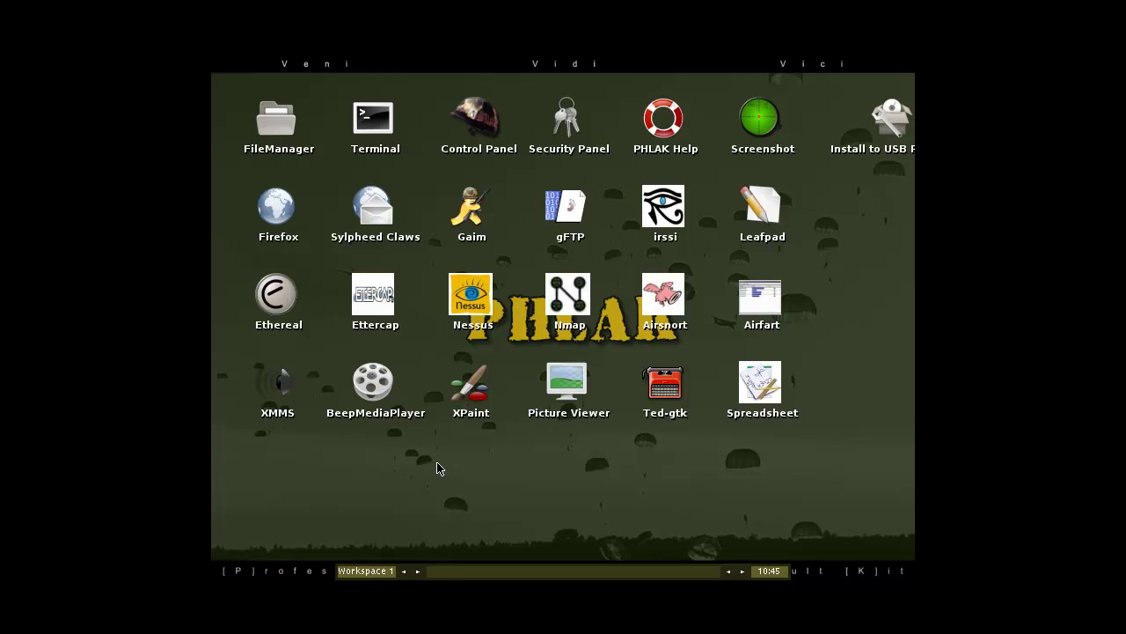
right_click(387, 445)
mouse_move(400, 466)
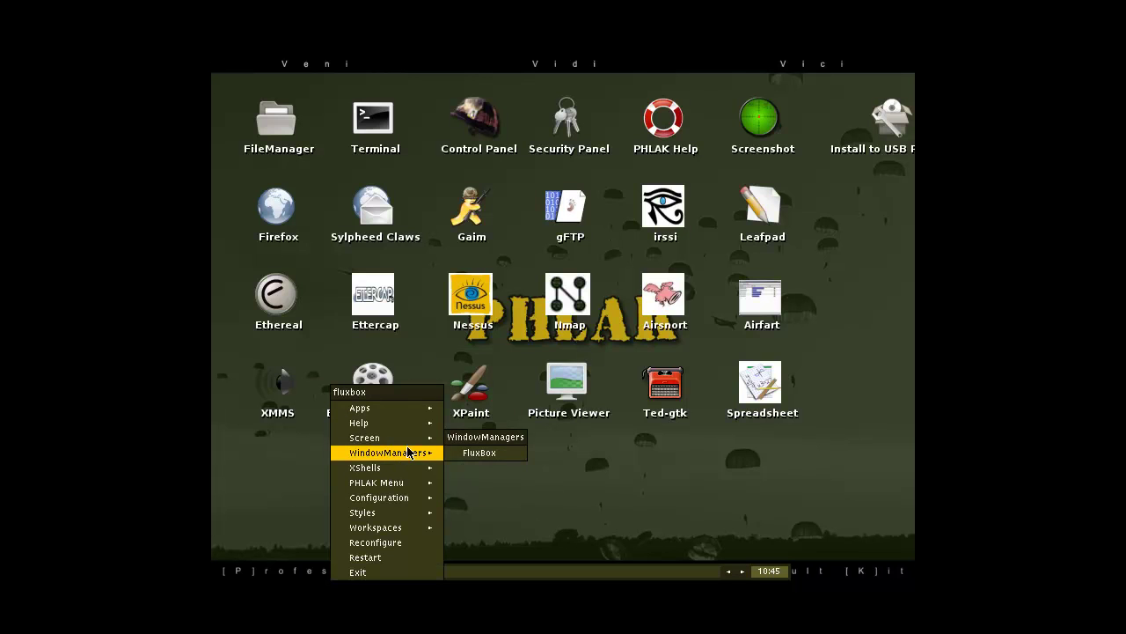
mouse_move(413, 440)
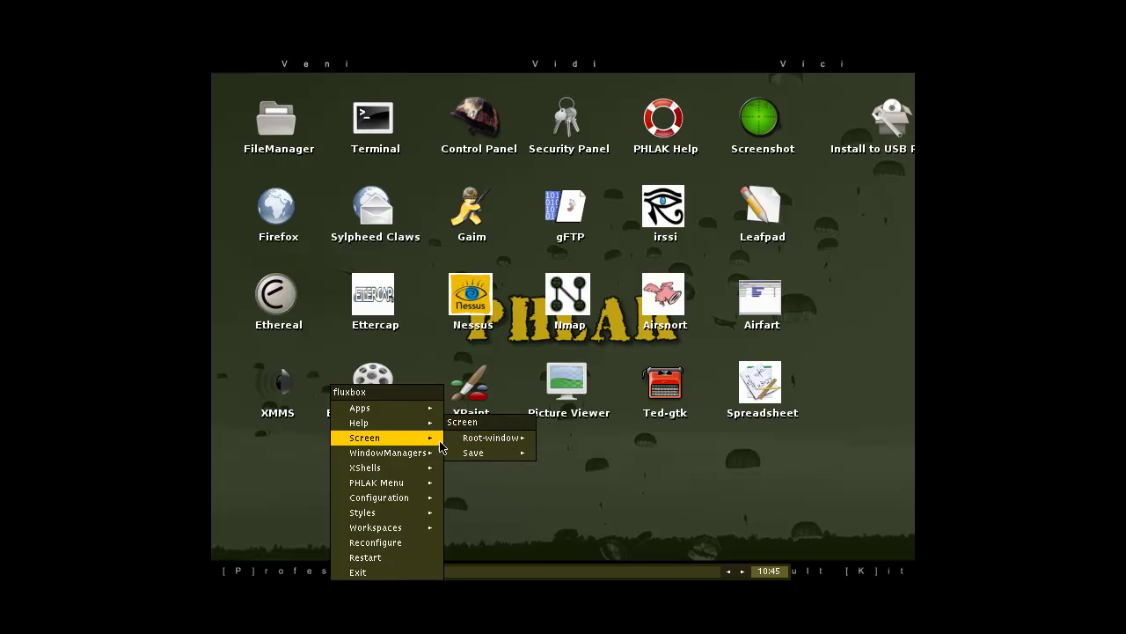
mouse_move(497, 454)
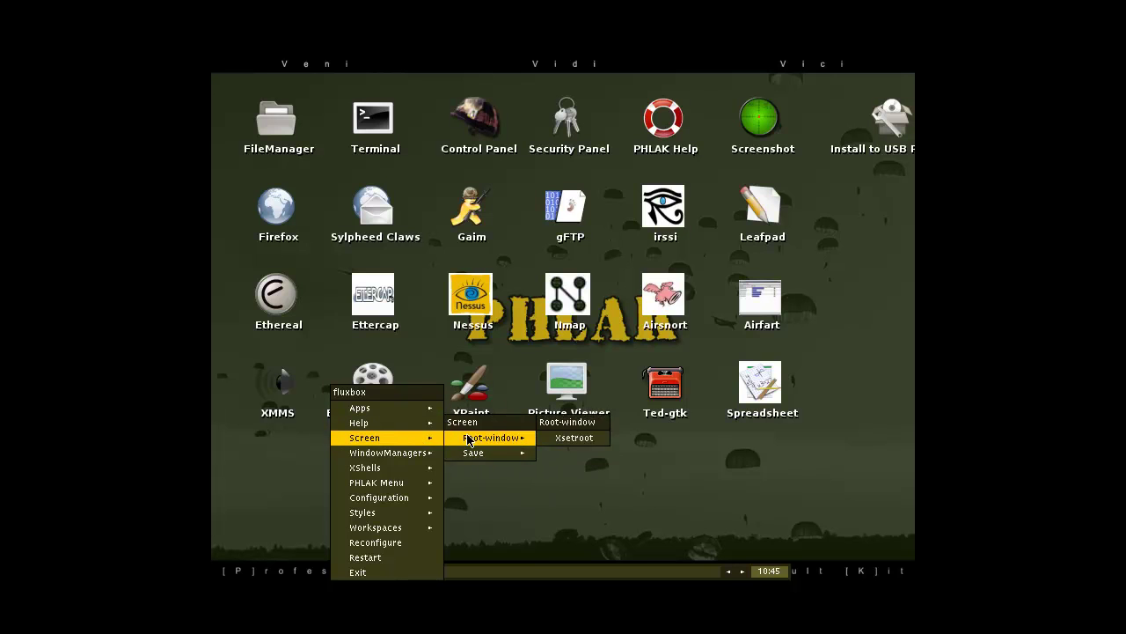
mouse_move(392, 412)
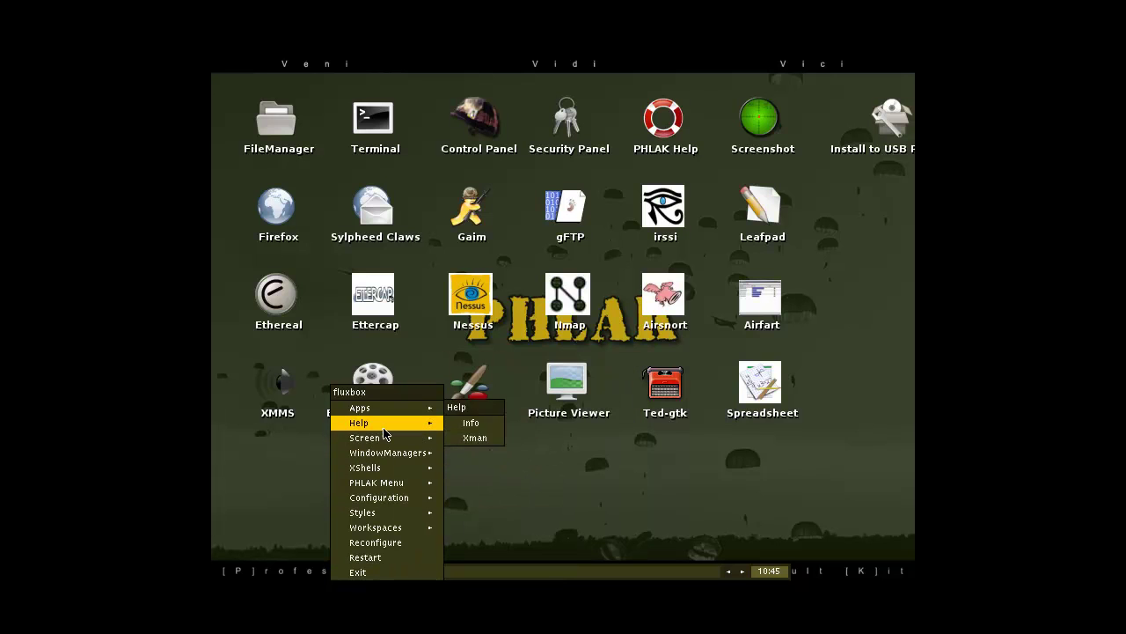
click(291, 469)
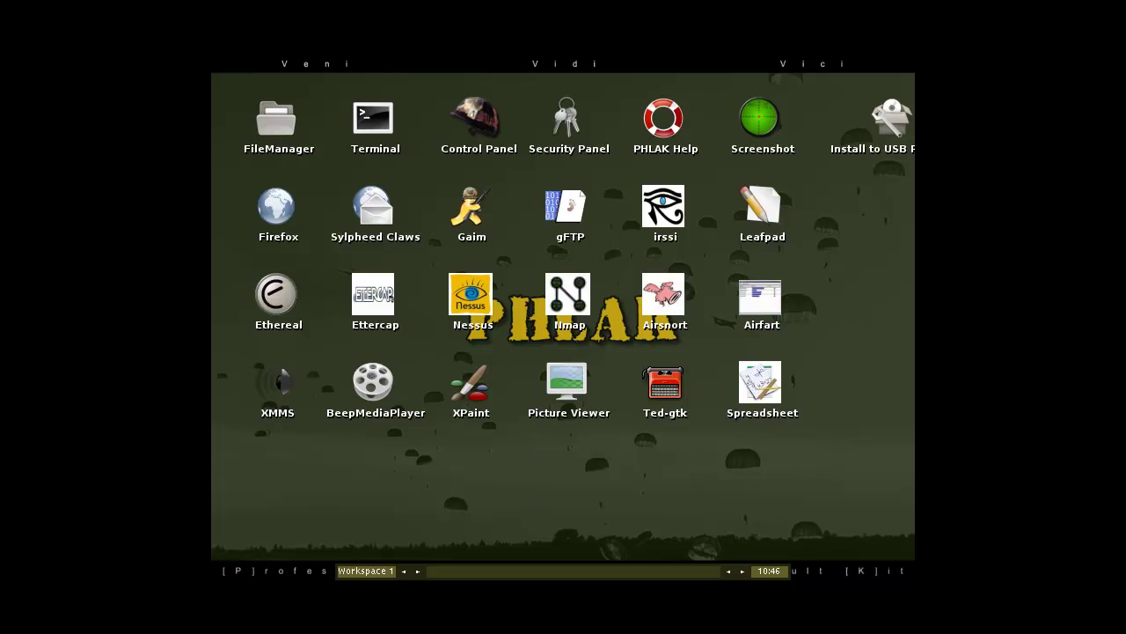
double_click(384, 134)
drag(451, 65, 585, 202)
text(xrandr )
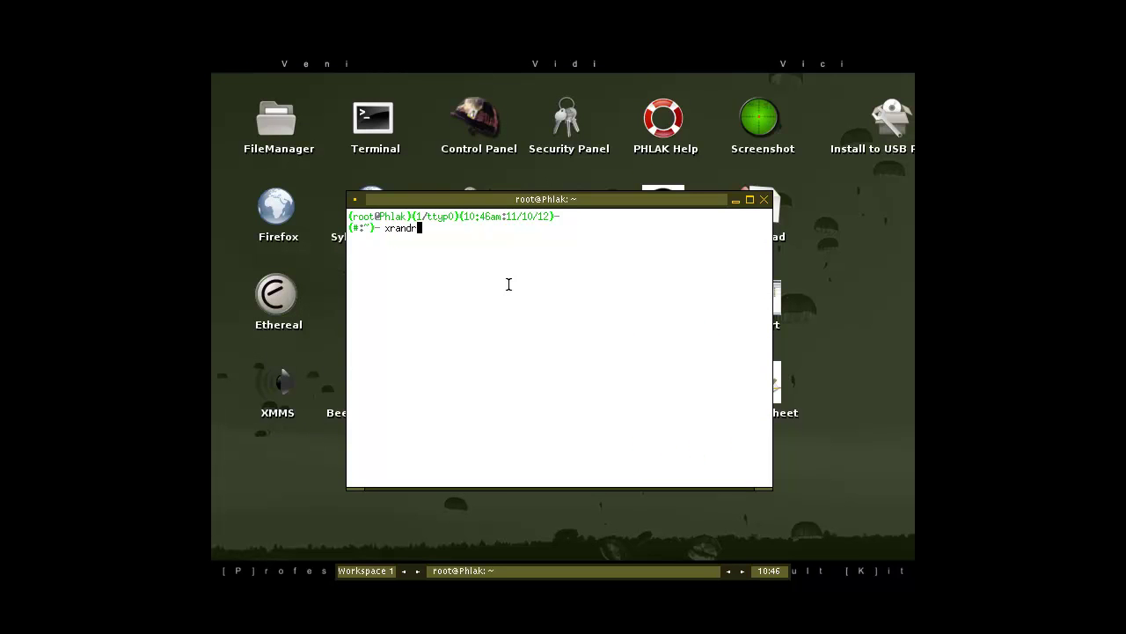
text(--size 1280x720)
key(Return)
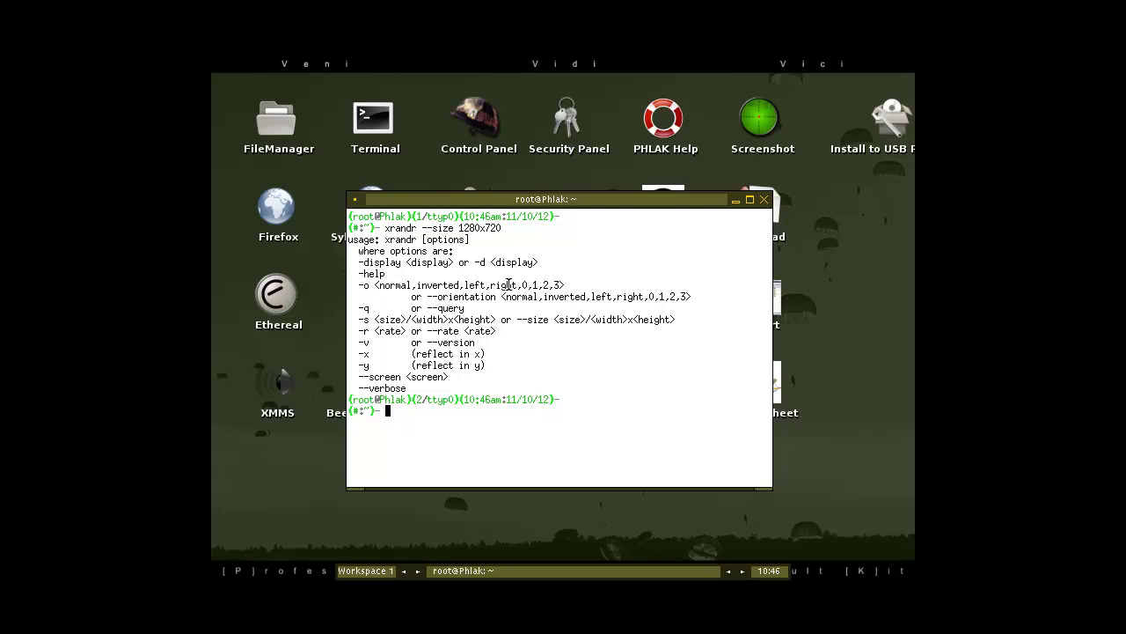
key(Up)
key(Return)
key(Up)
key(Left)
key(Left)
key(Left)
key(Left)
key(Left)
key(Left)
key(Left)
key(Left)
key(Left)
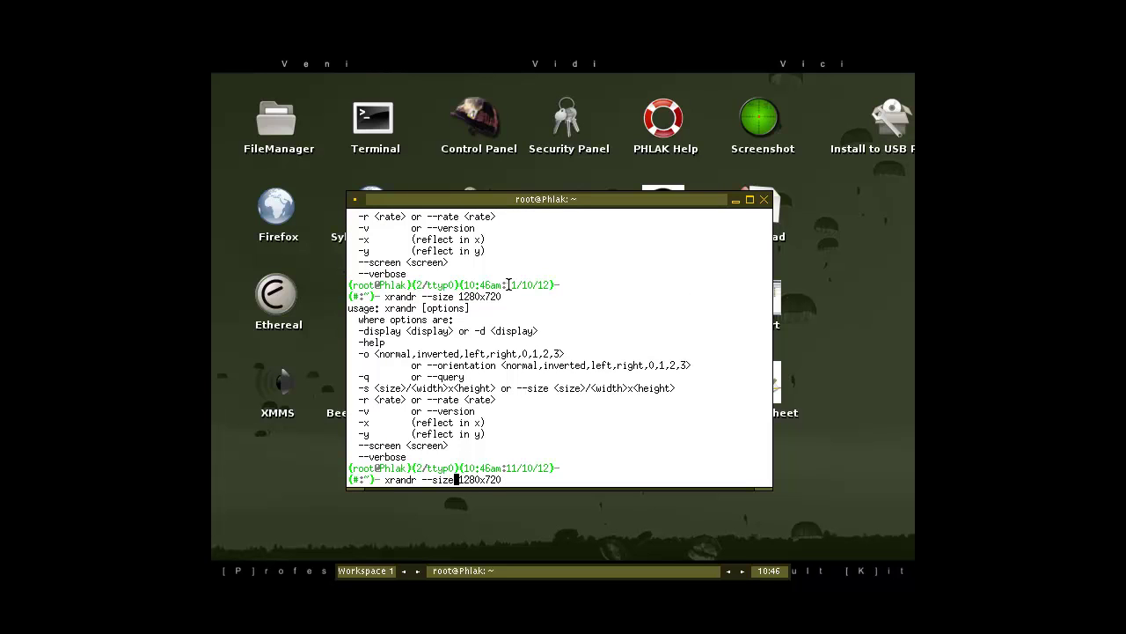
key(BackSpace)
key(BackSpace)
key(BackSpace)
key(BackSpace)
key(BackSpace)
text(s)
key(Return)
key(Up)
key(BackSpace)
key(BackSpace)
key(BackSpace)
key(BackSpace)
key(BackSpace)
key(BackSpace)
key(BackSpace)
key(BackSpace)
key(BackSpace)
key(BackSpace)
text(-screen)
key(Return)
key(Up)
key(BackSpace)
key(BackSpace)
key(BackSpace)
key(BackSpace)
key(BackSpace)
key(BackSpace)
key(BackSpace)
key(BackSpace)
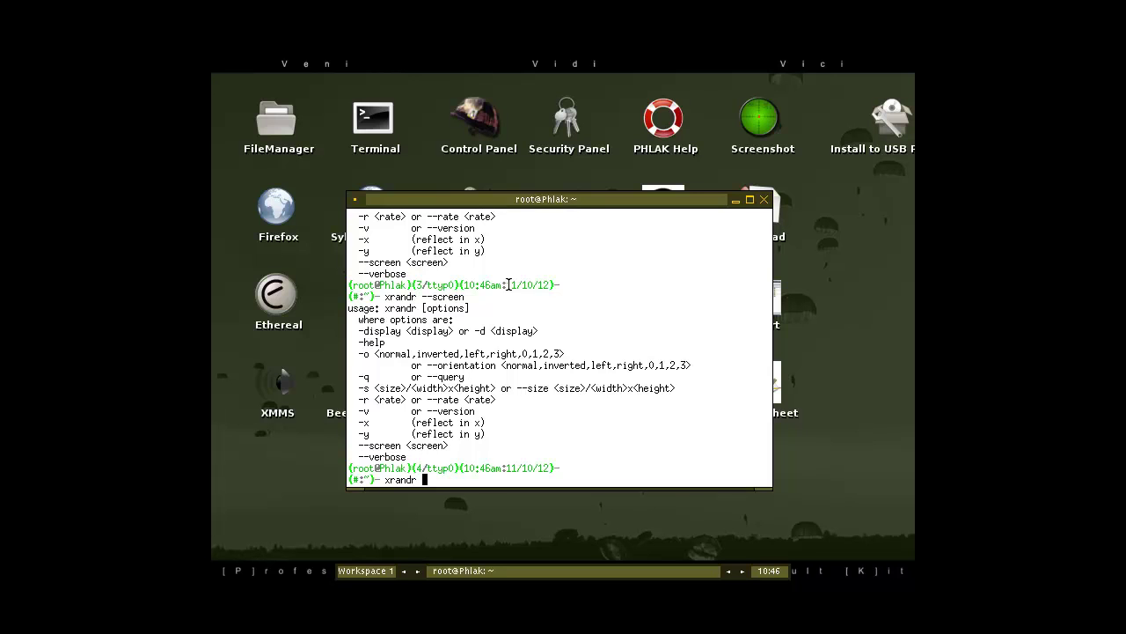
key(Return)
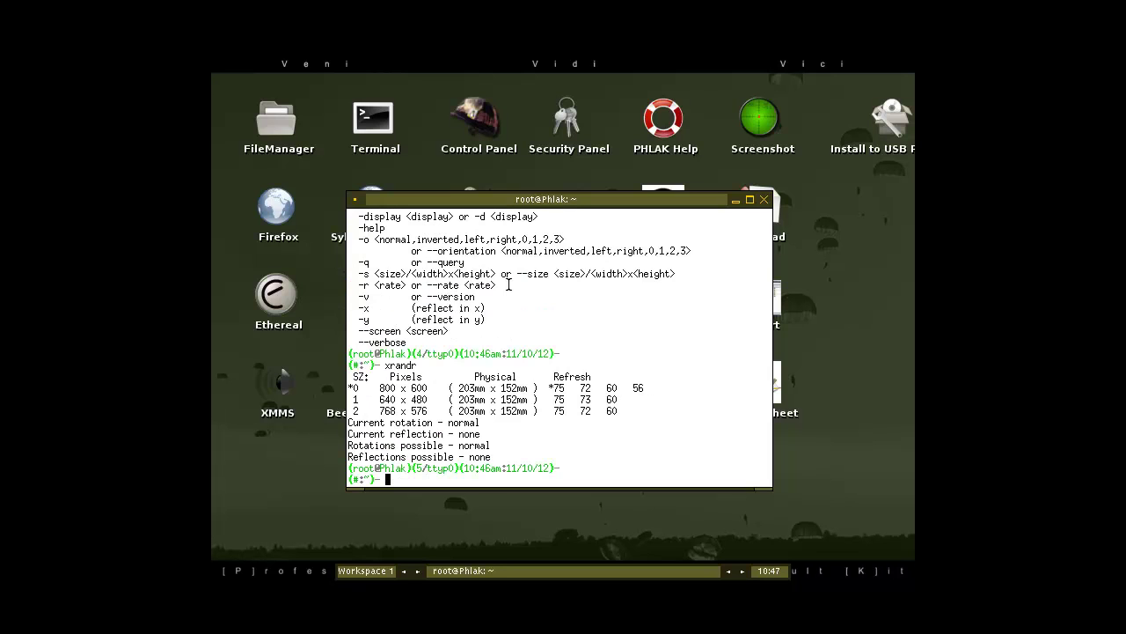
text(exit)
key(Return)
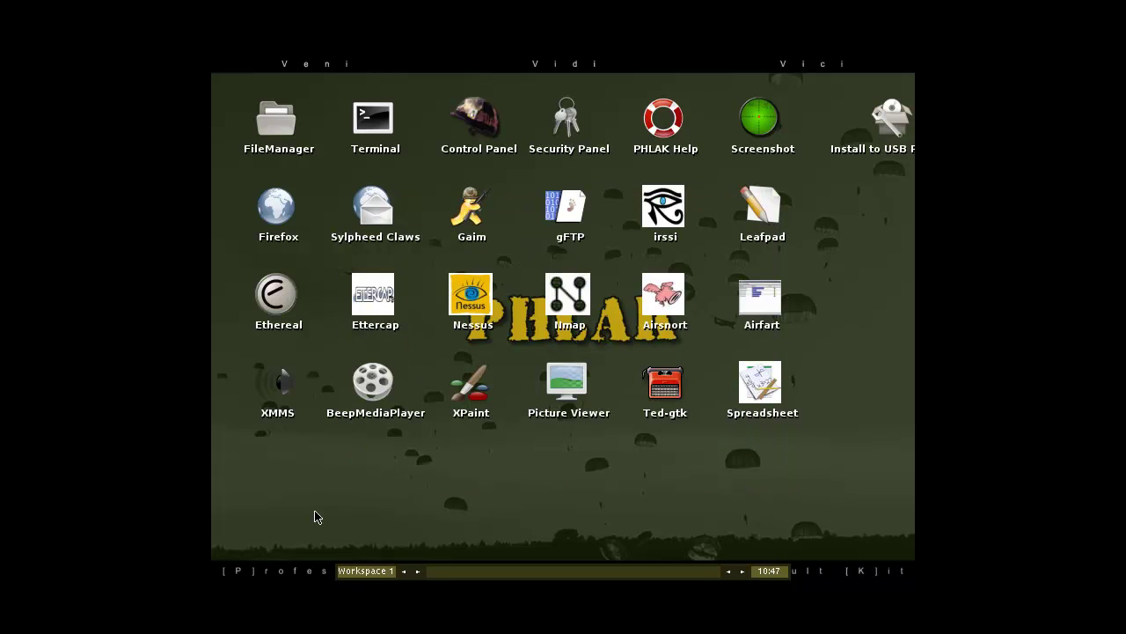
right_click(321, 360)
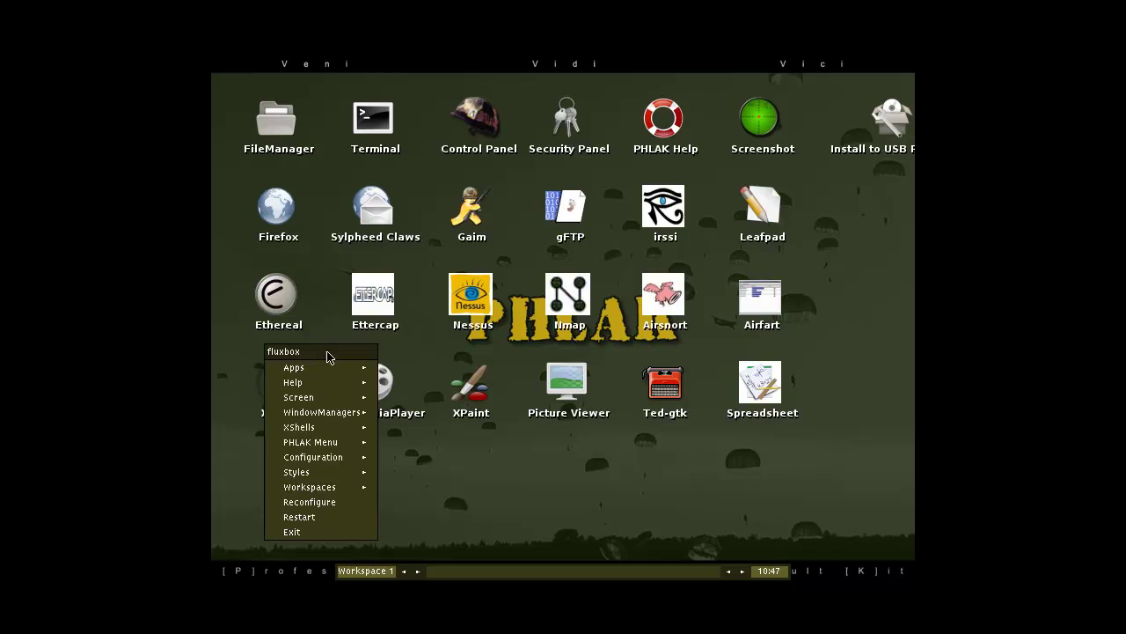
mouse_move(352, 363)
mouse_move(417, 373)
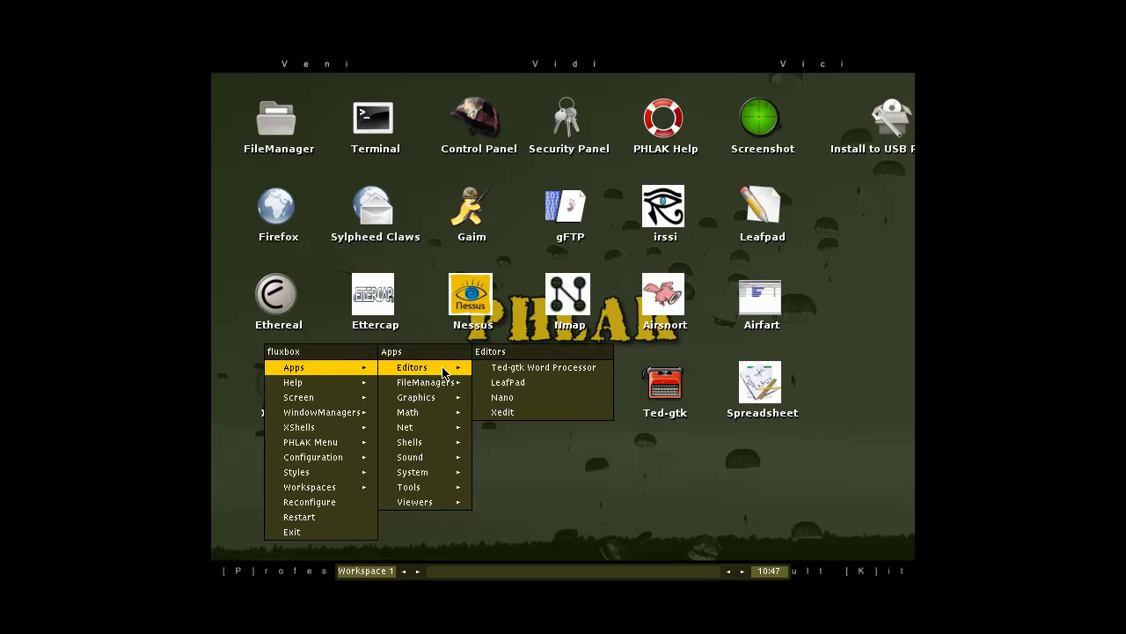
mouse_move(451, 403)
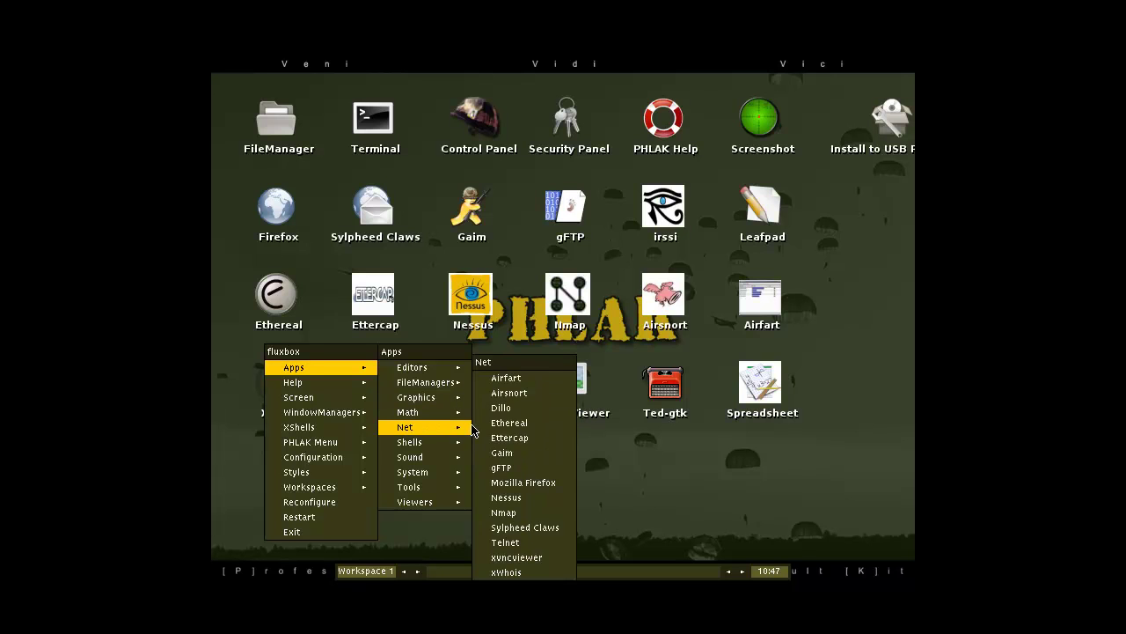
mouse_move(432, 439)
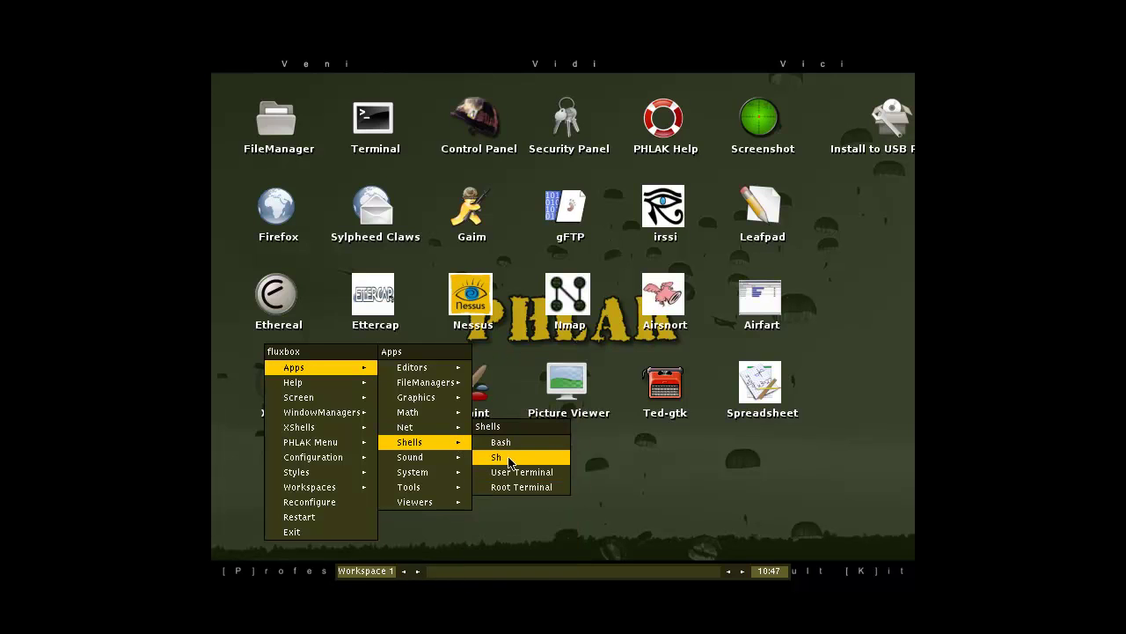
mouse_move(437, 475)
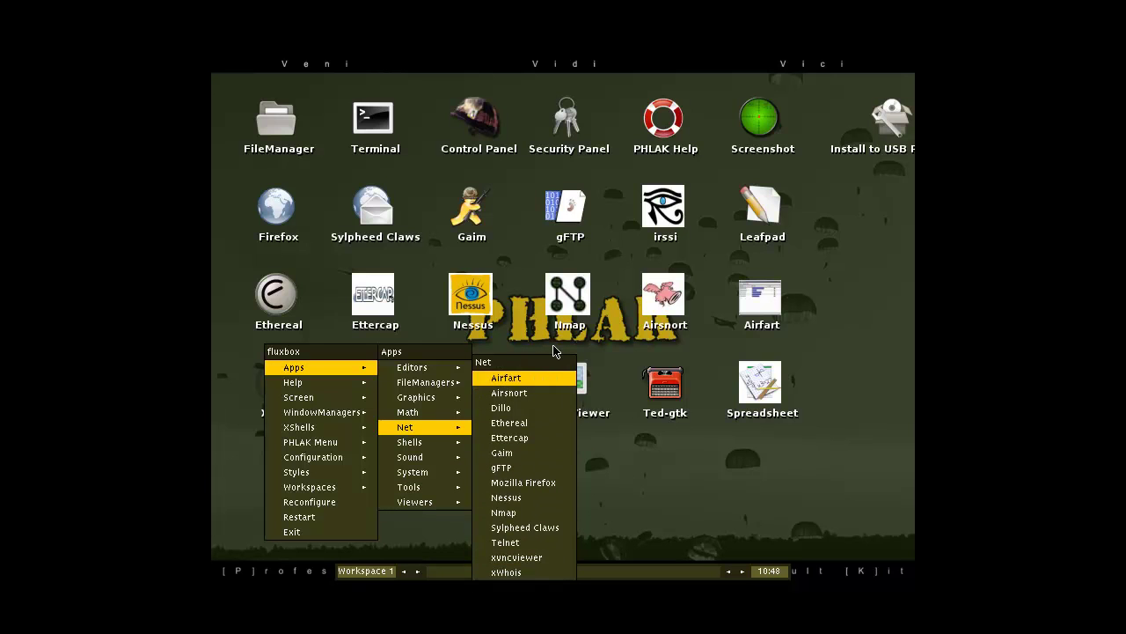
click(666, 479)
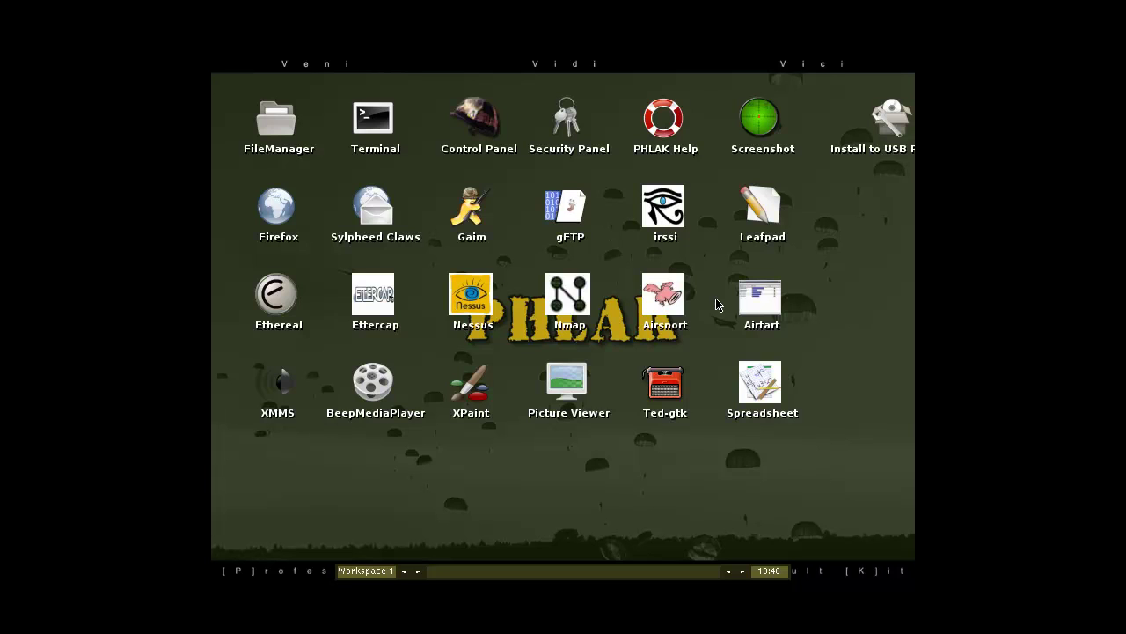
double_click(766, 310)
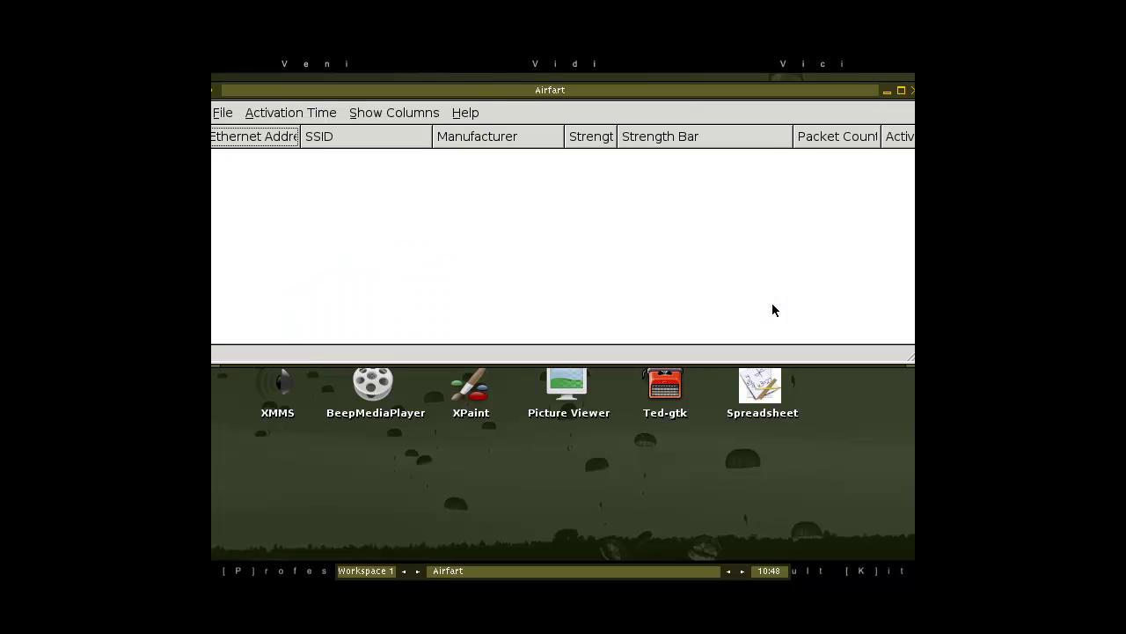
drag(502, 109, 521, 179)
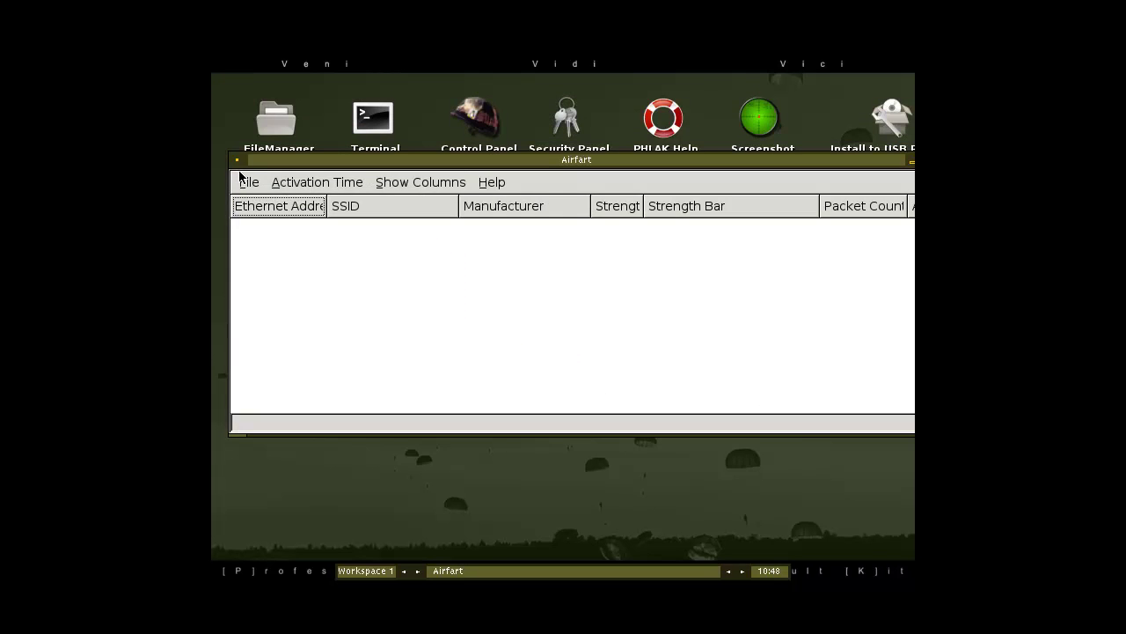
click(272, 186)
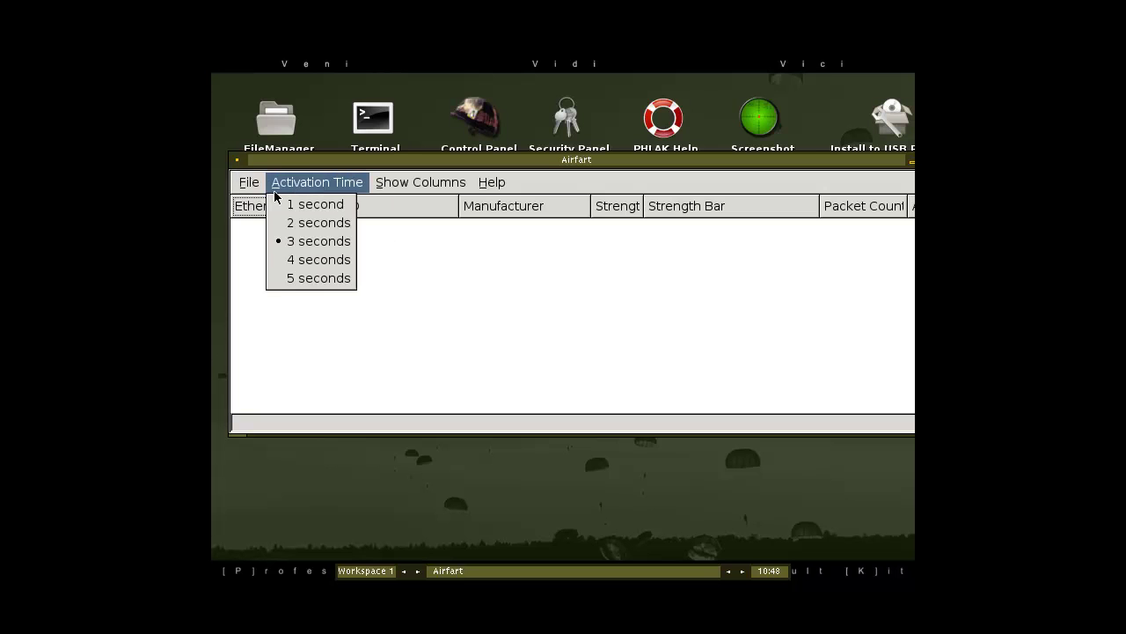
click(411, 187)
drag(577, 167, 474, 169)
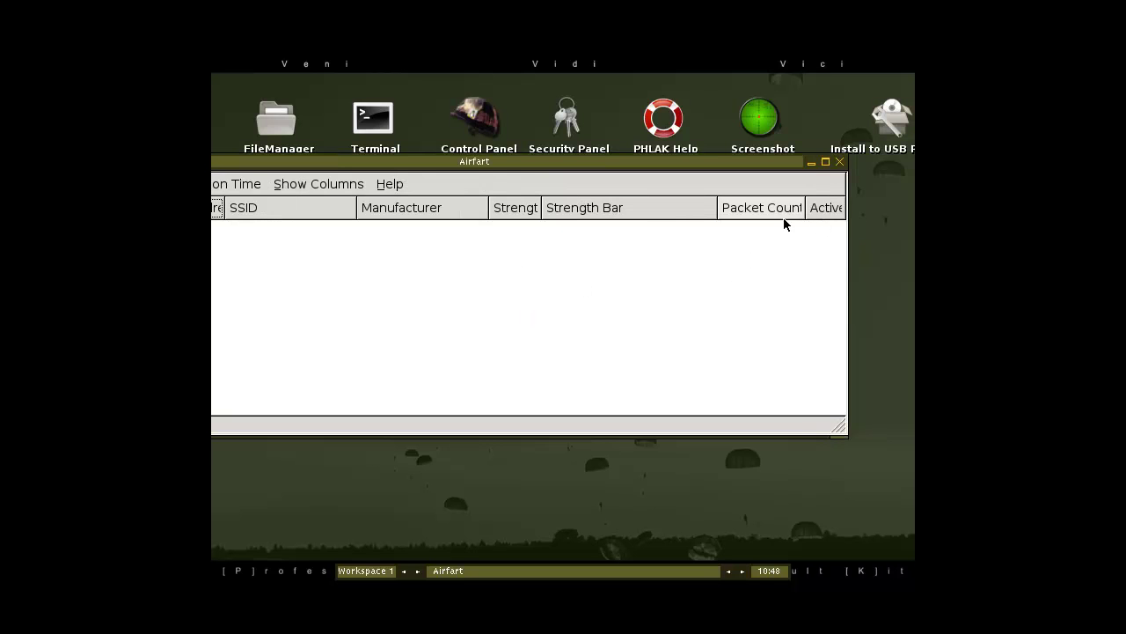
click(839, 164)
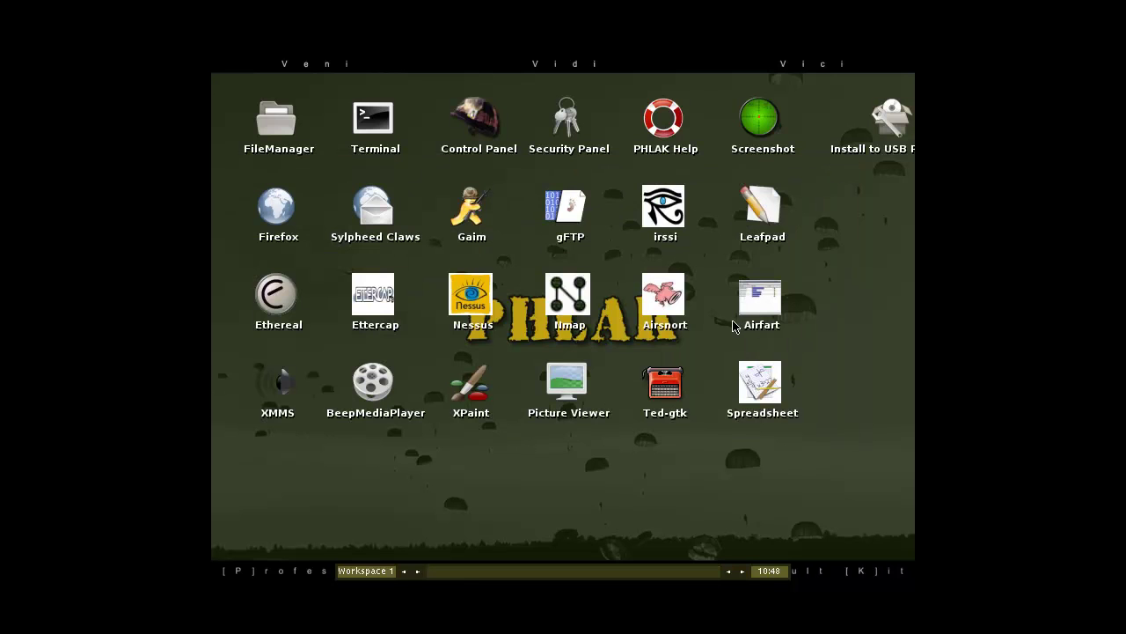
Launch Ethereal, nudge its window right, and look through the Statistics and Help menus
double_click(575, 299)
double_click(268, 304)
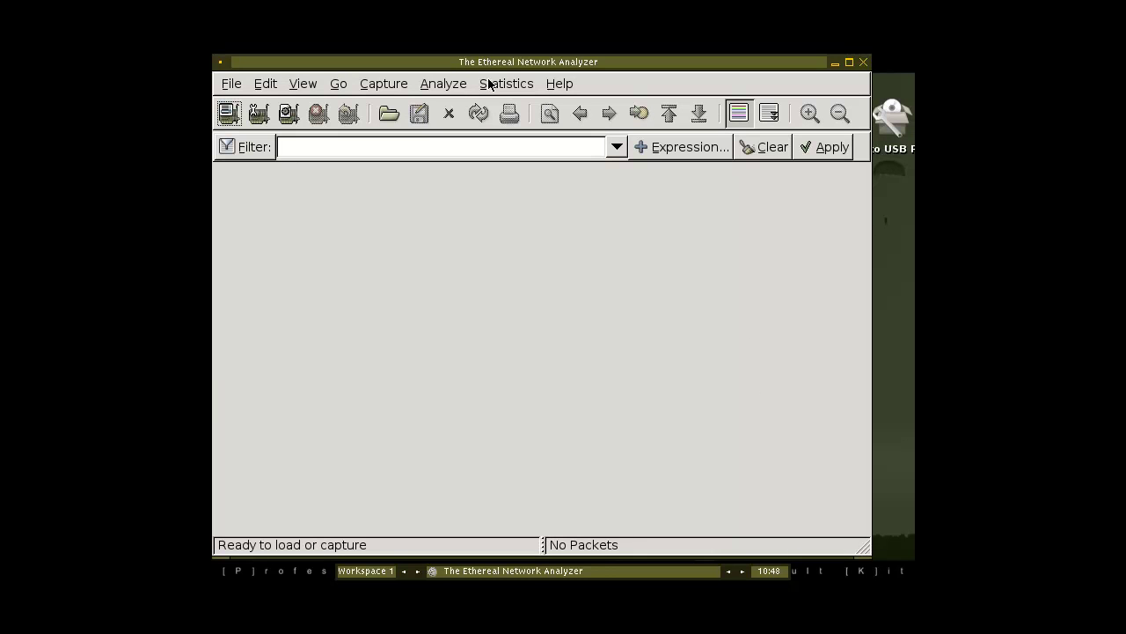
drag(505, 64, 518, 61)
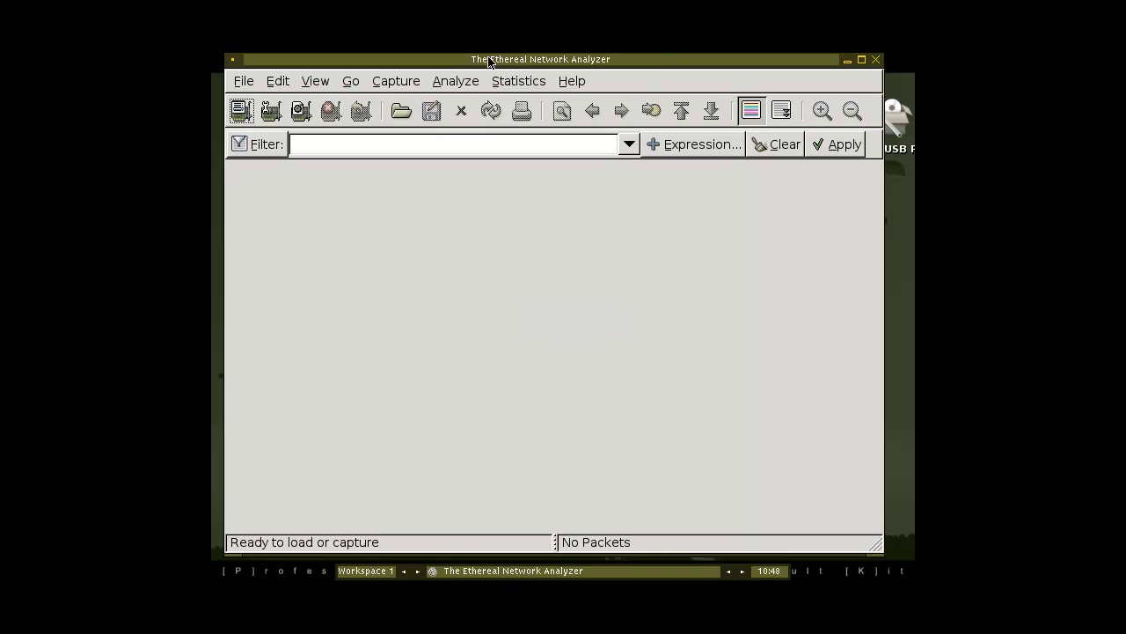
click(498, 85)
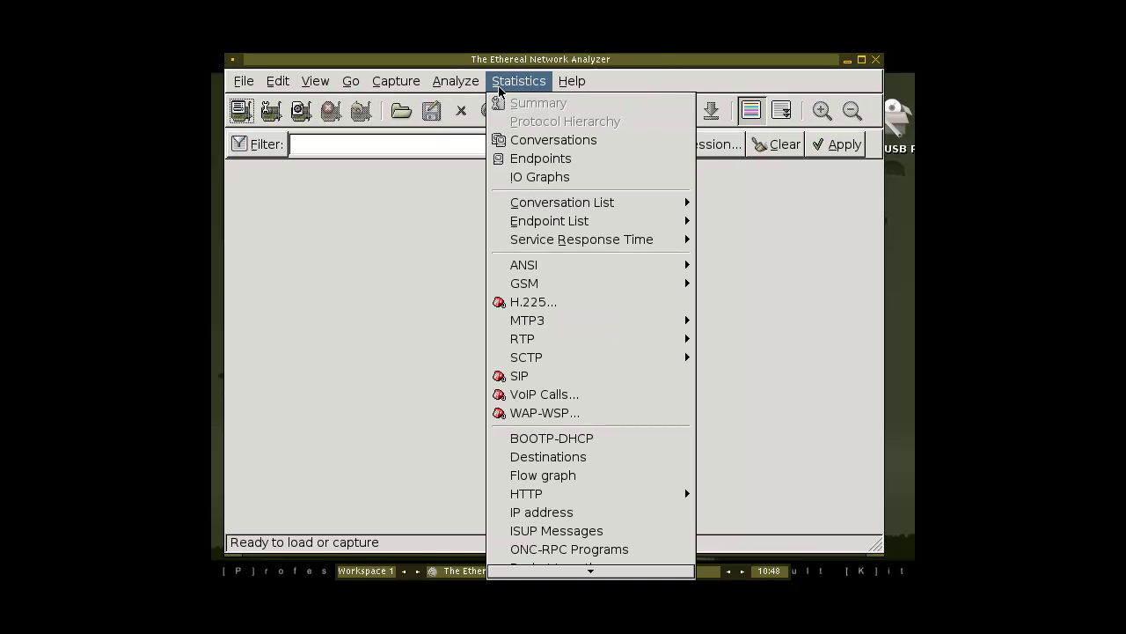
mouse_move(578, 85)
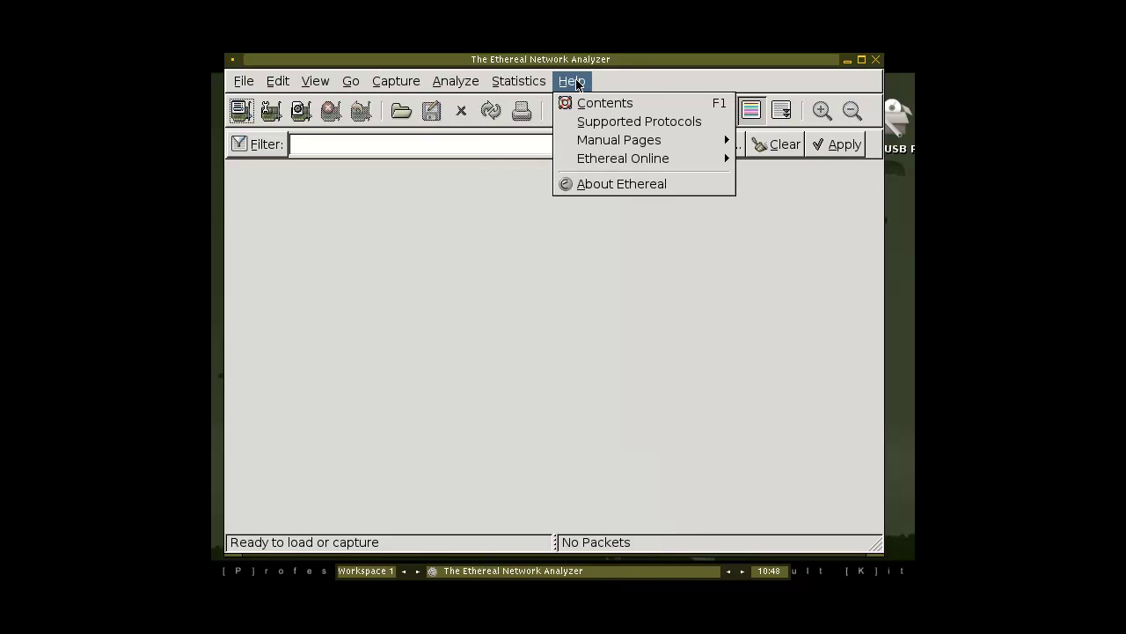
click(616, 84)
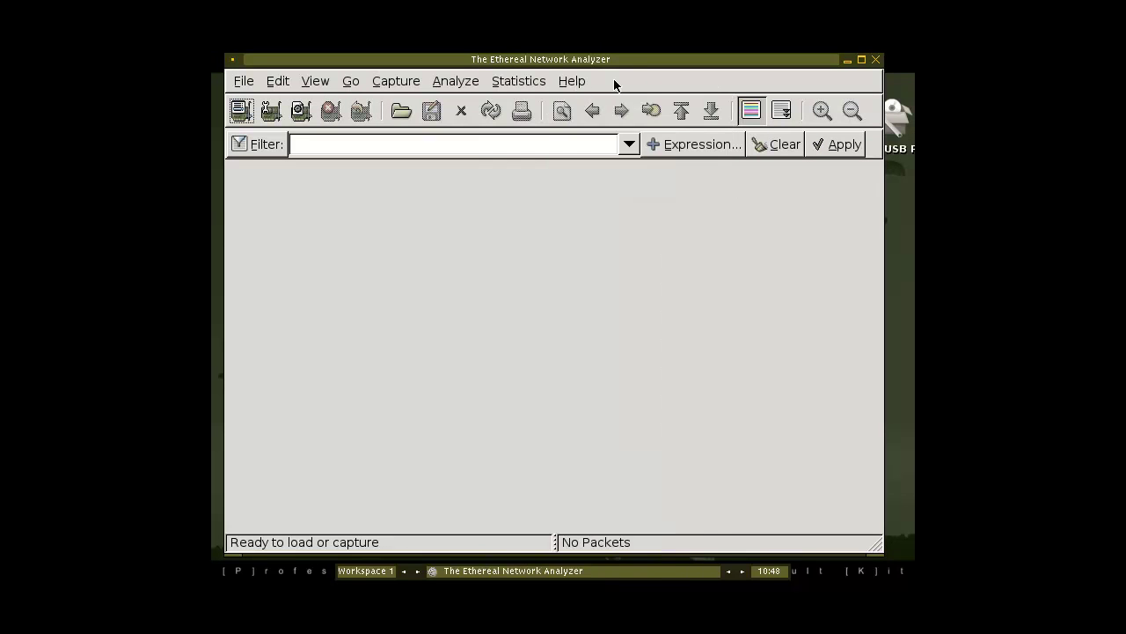
Close Ethereal, view Firefox's About dialog for version 1.0.7, then close Firefox
click(876, 59)
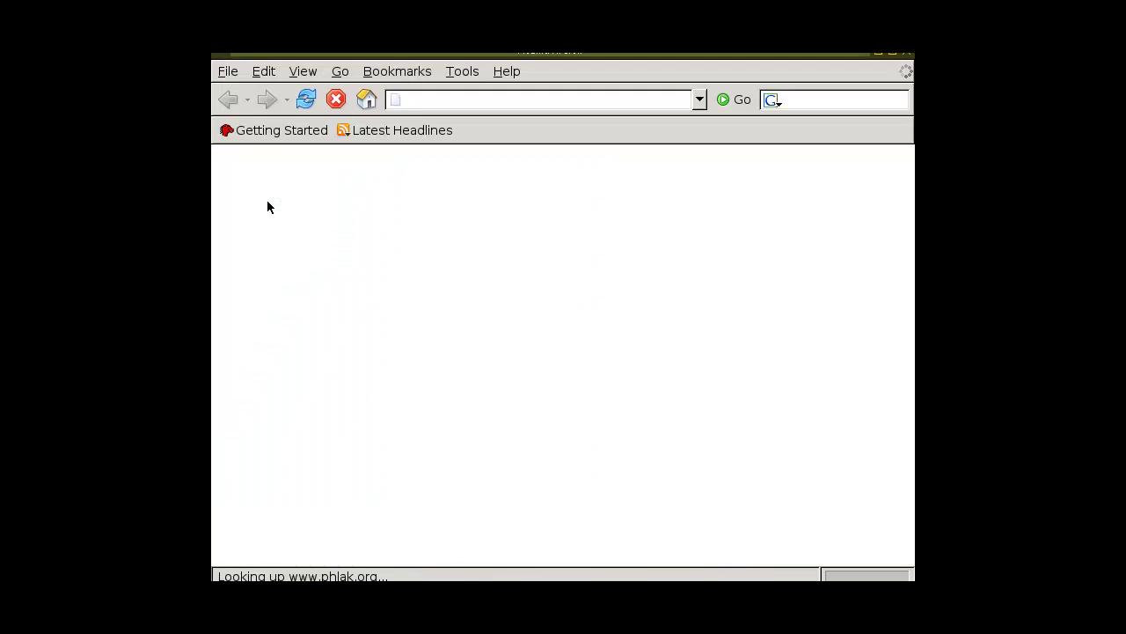
click(506, 73)
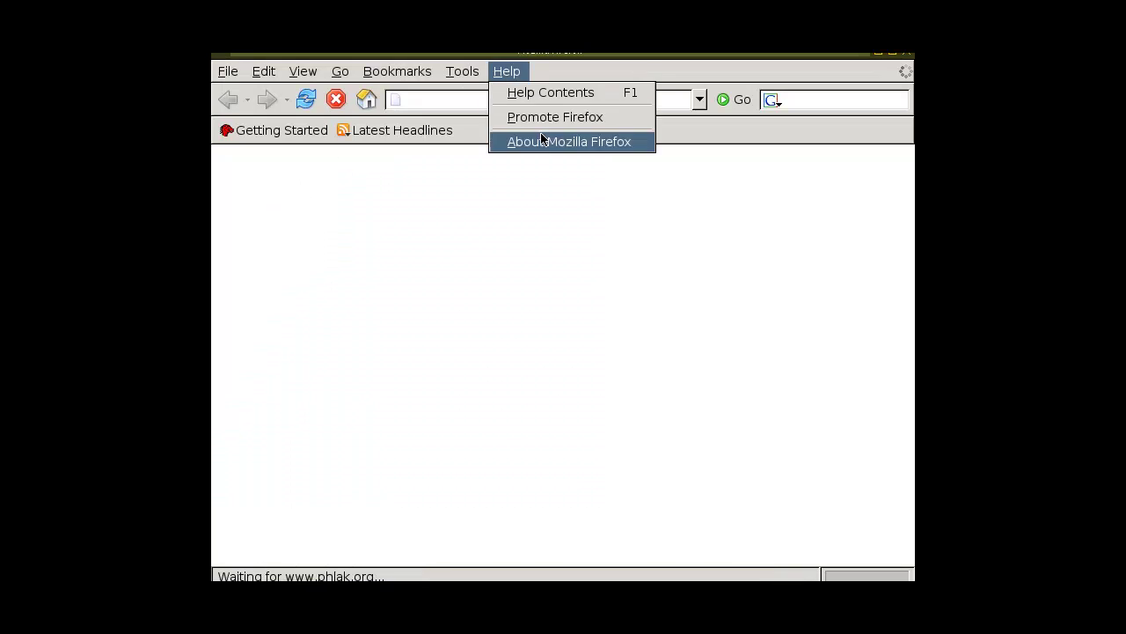
click(516, 140)
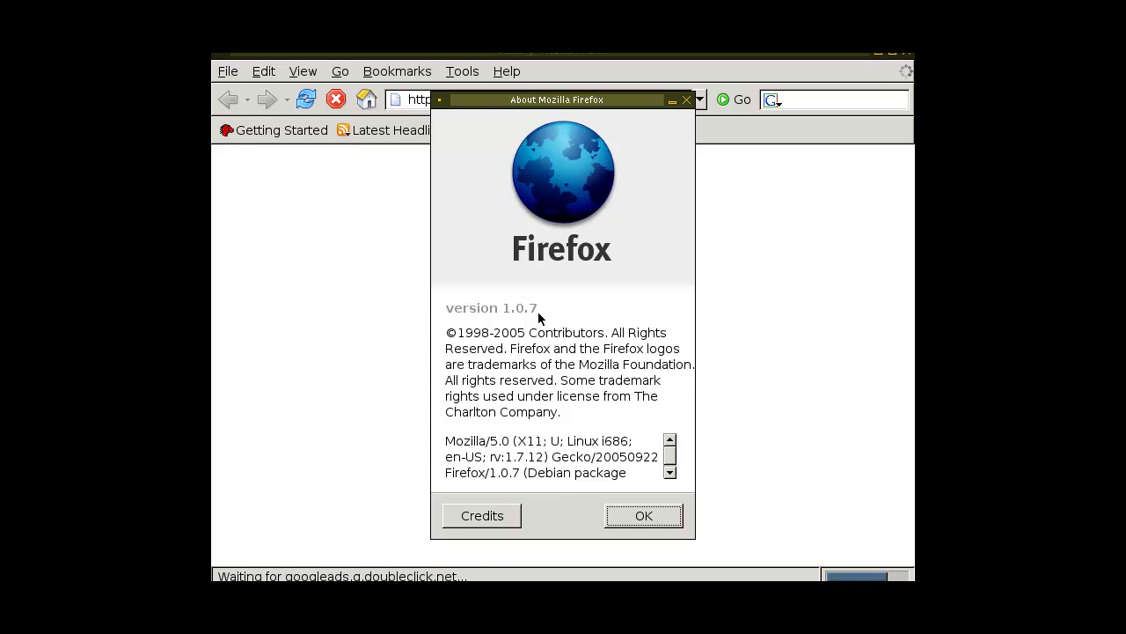
click(686, 100)
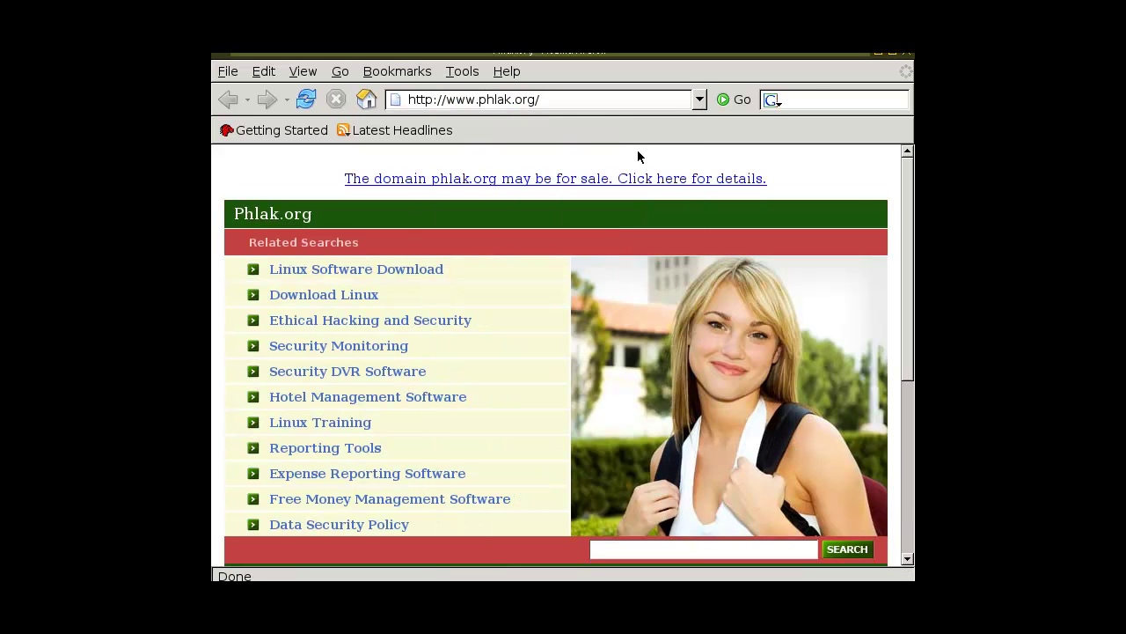
click(908, 54)
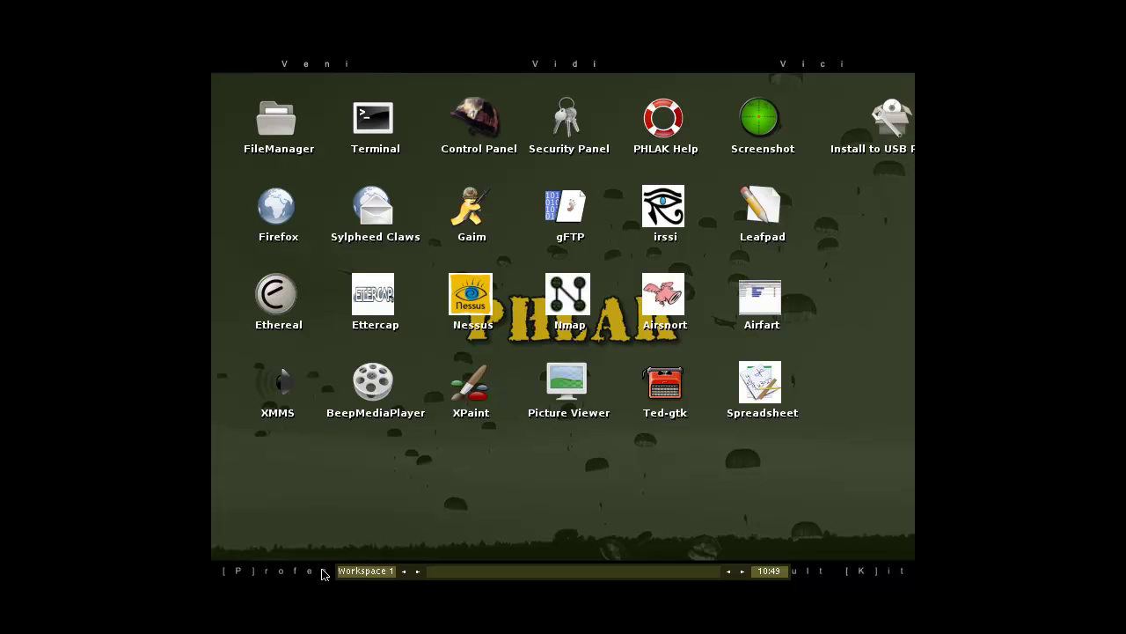
Open the PHLAK Security Panel from the desktop menu, then close it
right_click(377, 549)
mouse_move(408, 499)
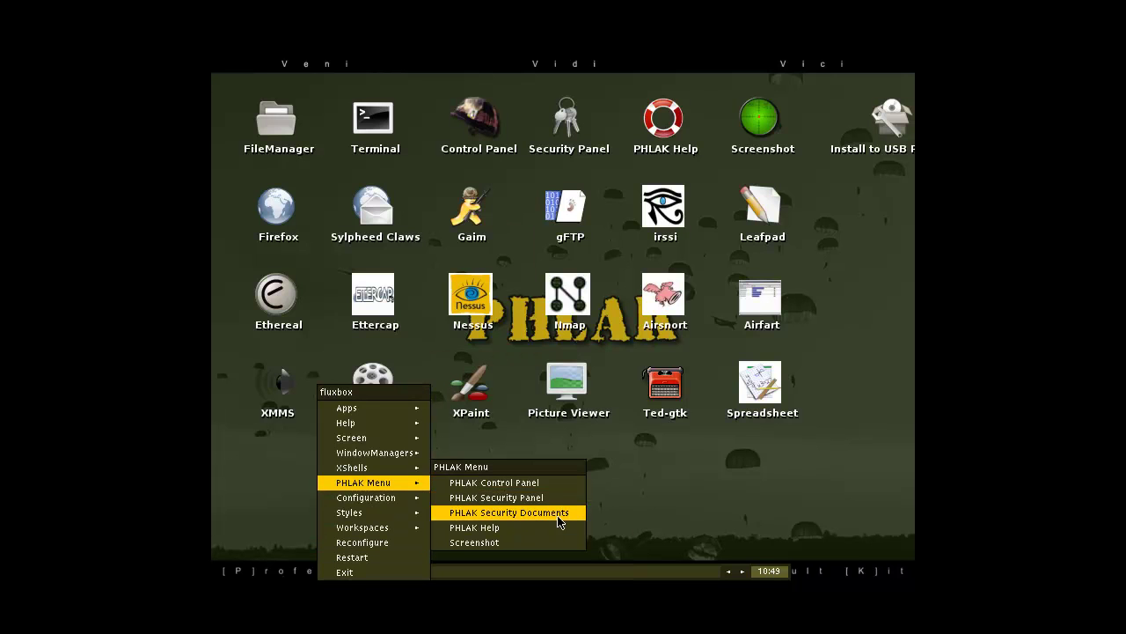
click(541, 498)
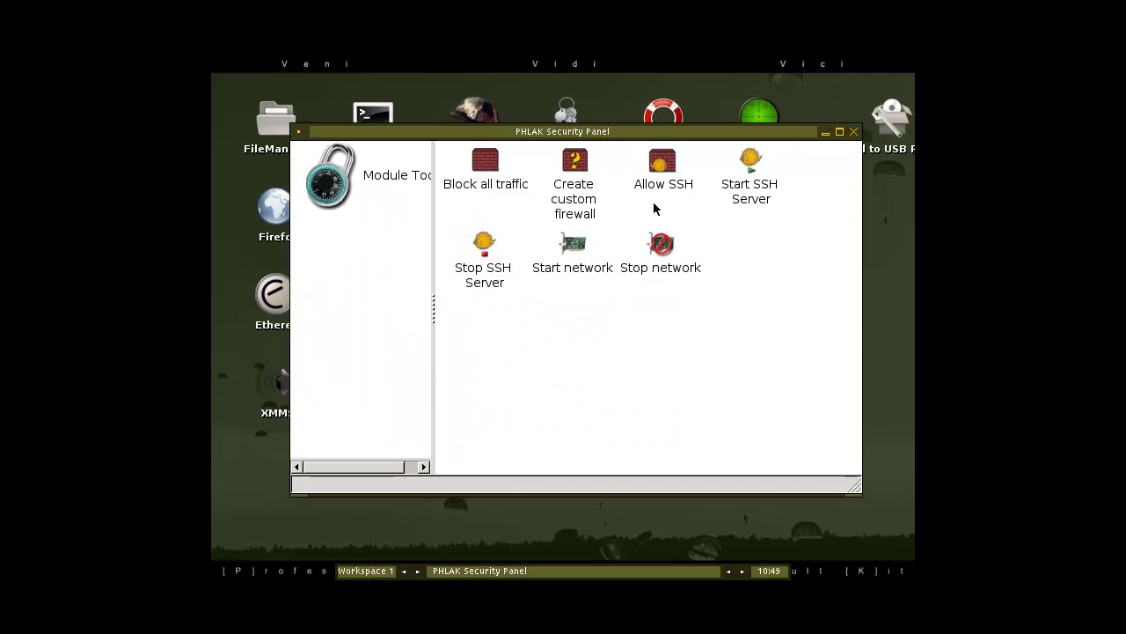
click(854, 131)
Open PHLAK Security Documents in Firefox, close the browser, and bring up the desktop menu again
right_click(385, 454)
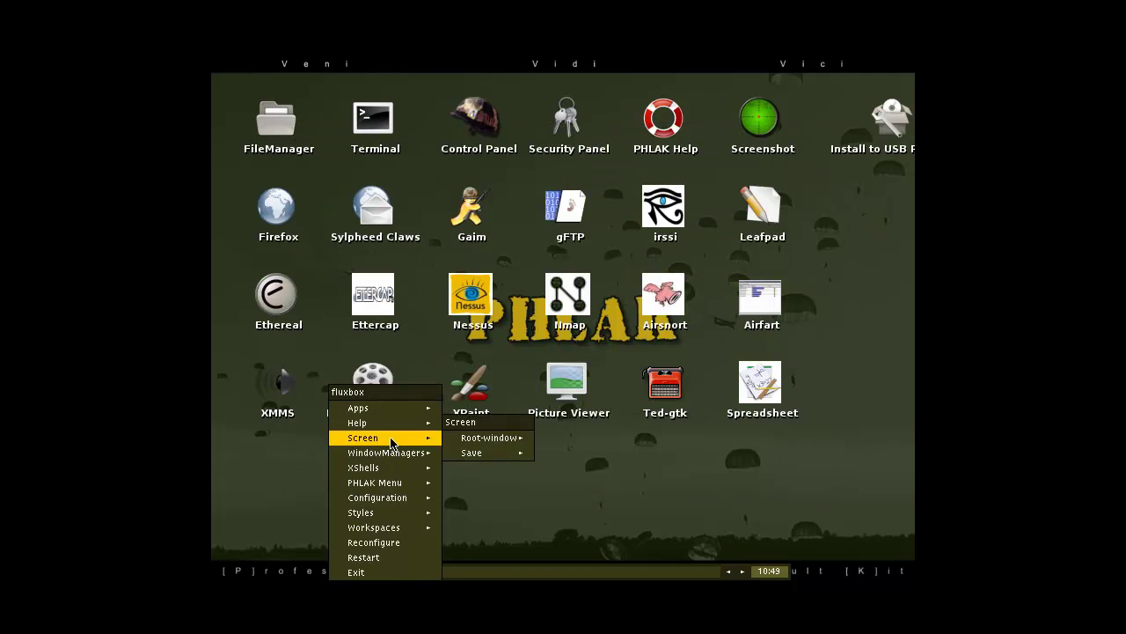
mouse_move(437, 528)
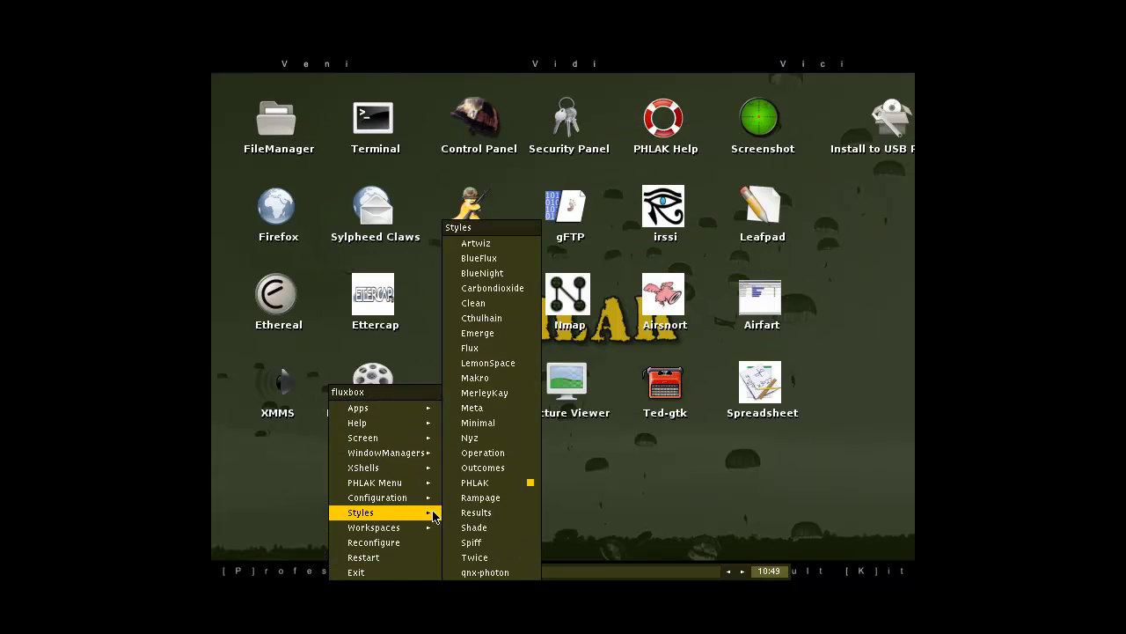
mouse_move(426, 482)
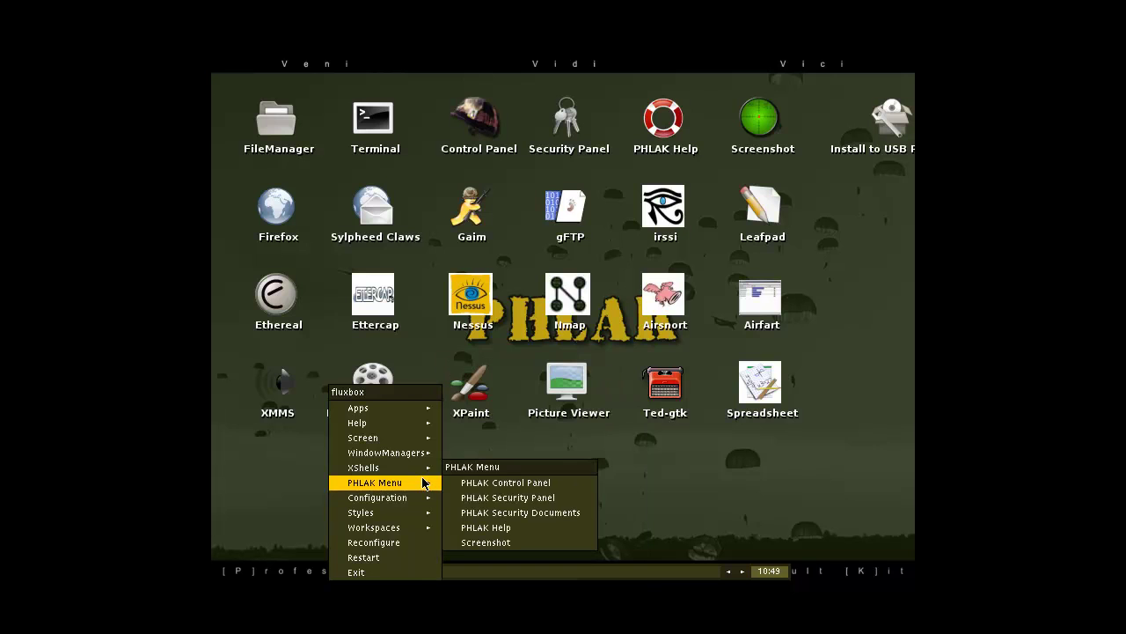
click(508, 514)
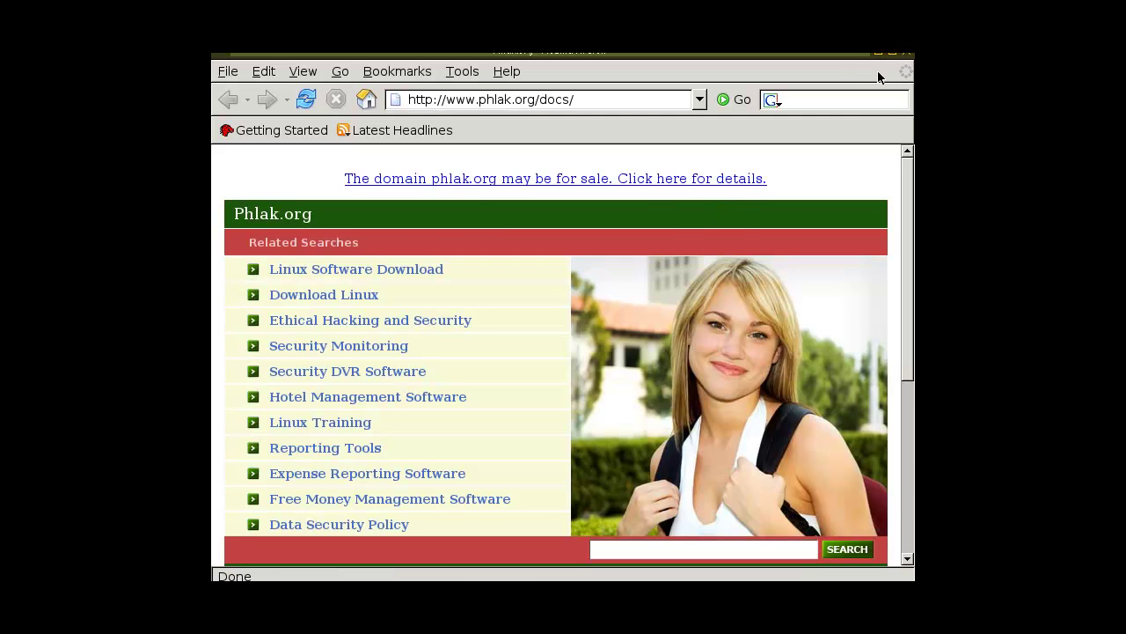
click(911, 55)
right_click(369, 447)
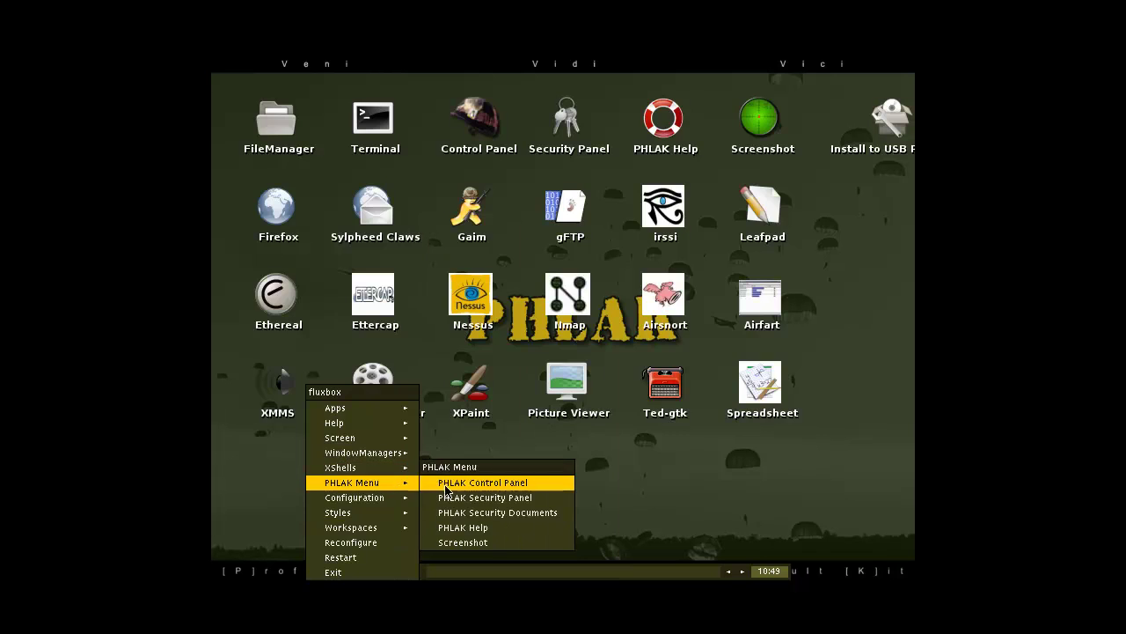
In the PHLAK Control Panel, change Display Settings from 640x480 to 1024x768 and save
click(491, 491)
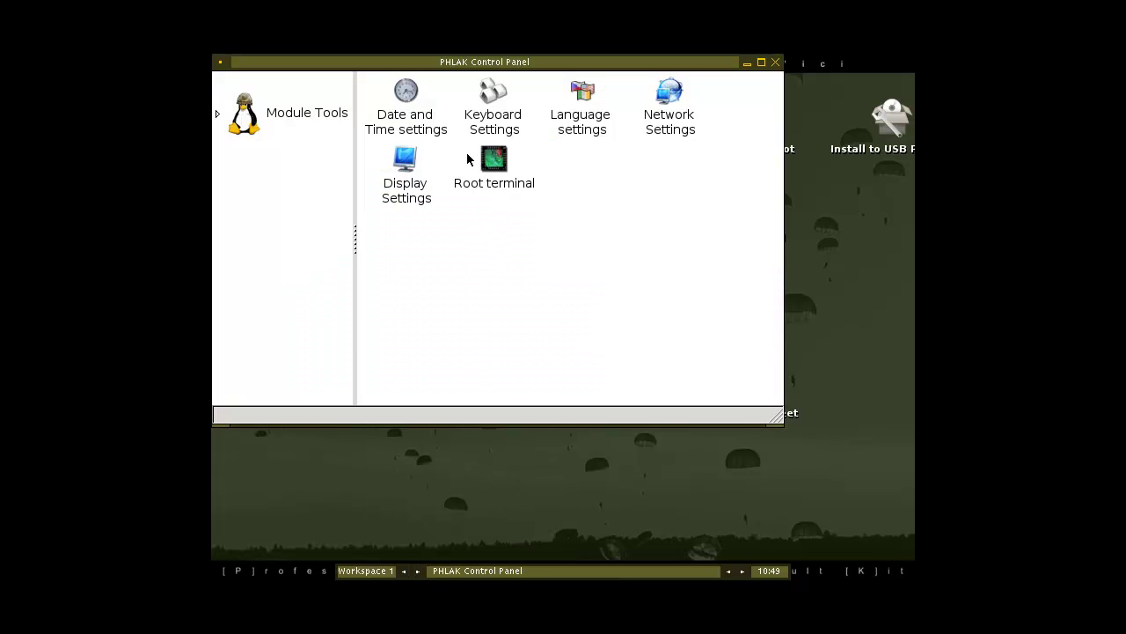
click(419, 198)
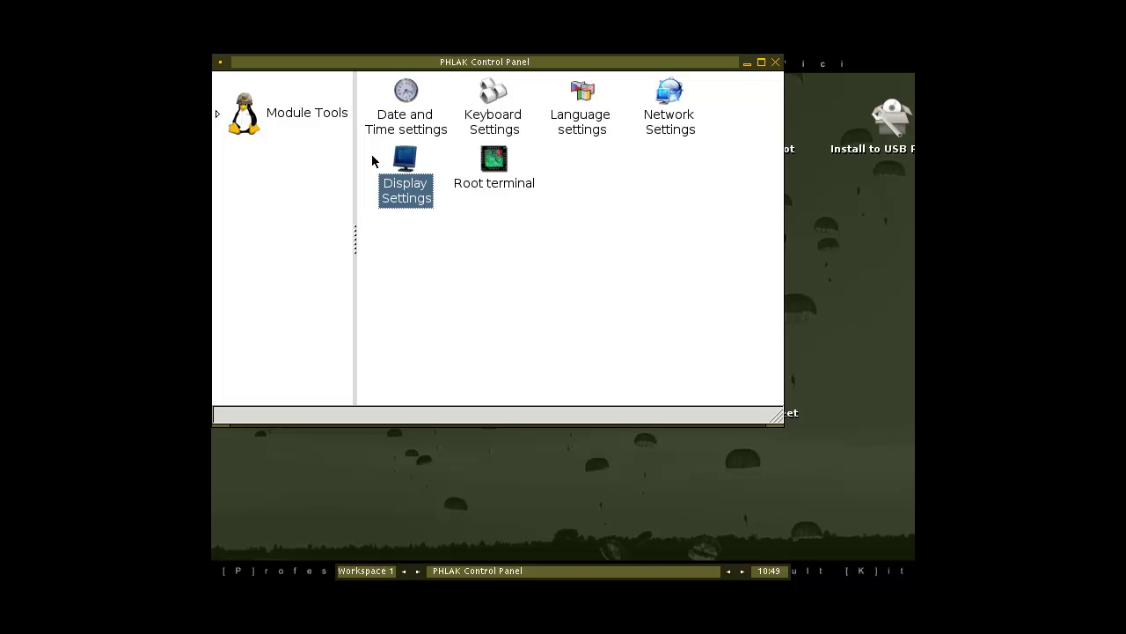
double_click(407, 161)
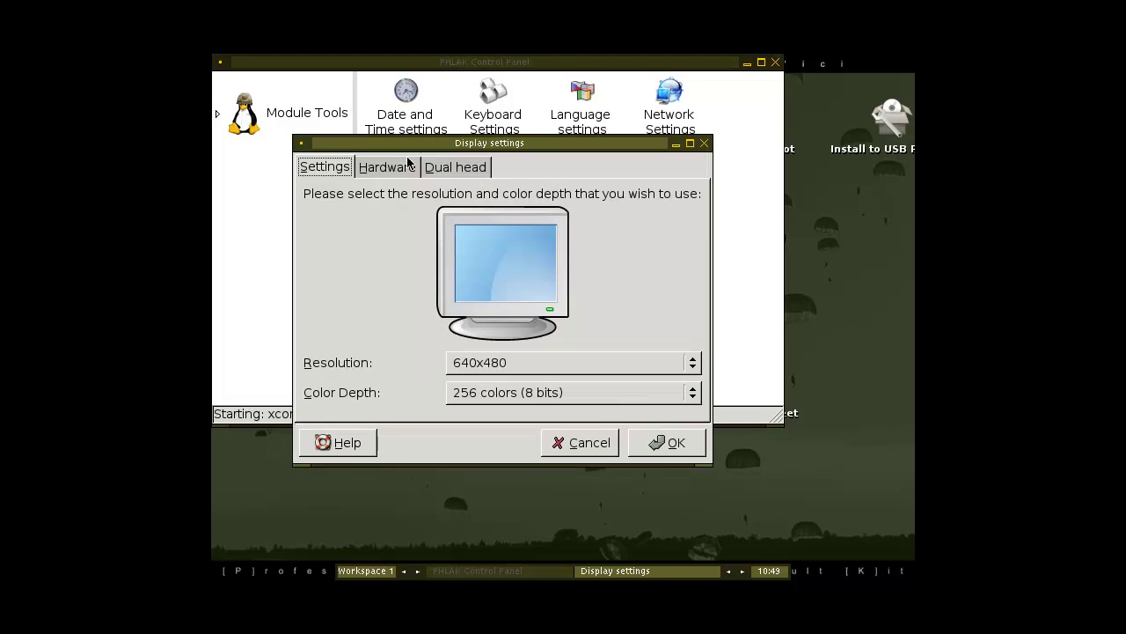
click(504, 366)
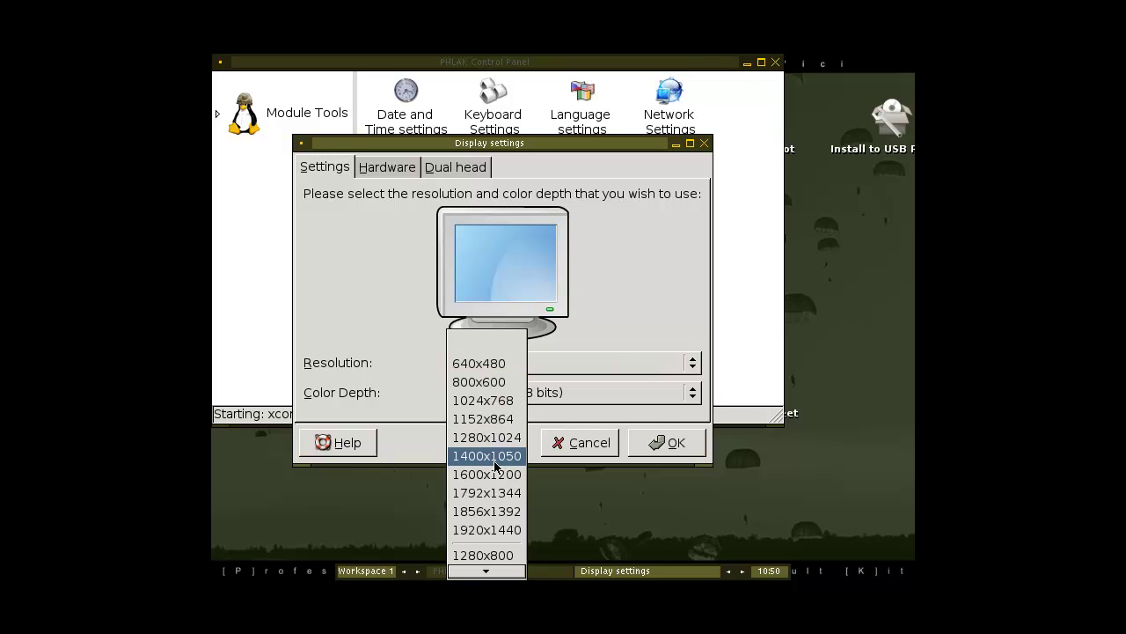
mouse_move(486, 570)
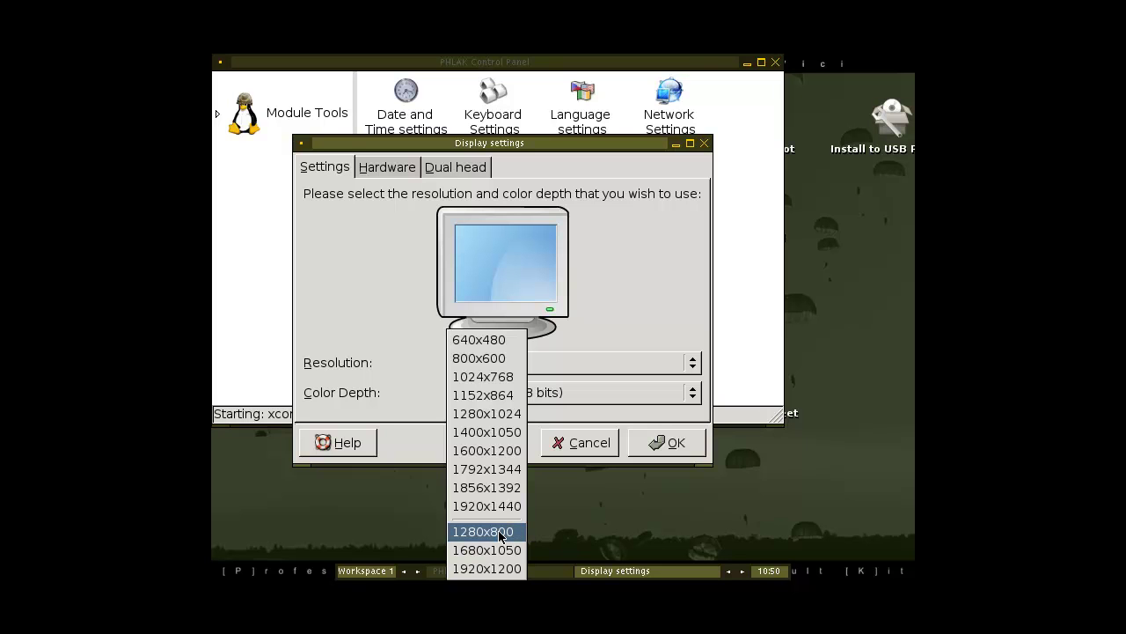
click(499, 383)
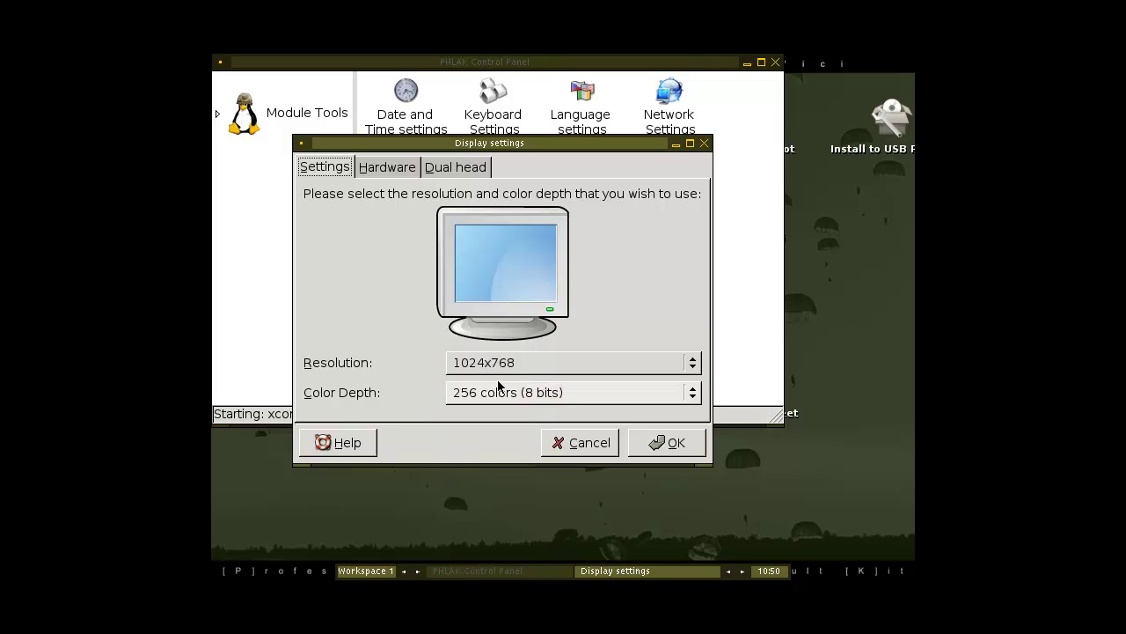
click(654, 444)
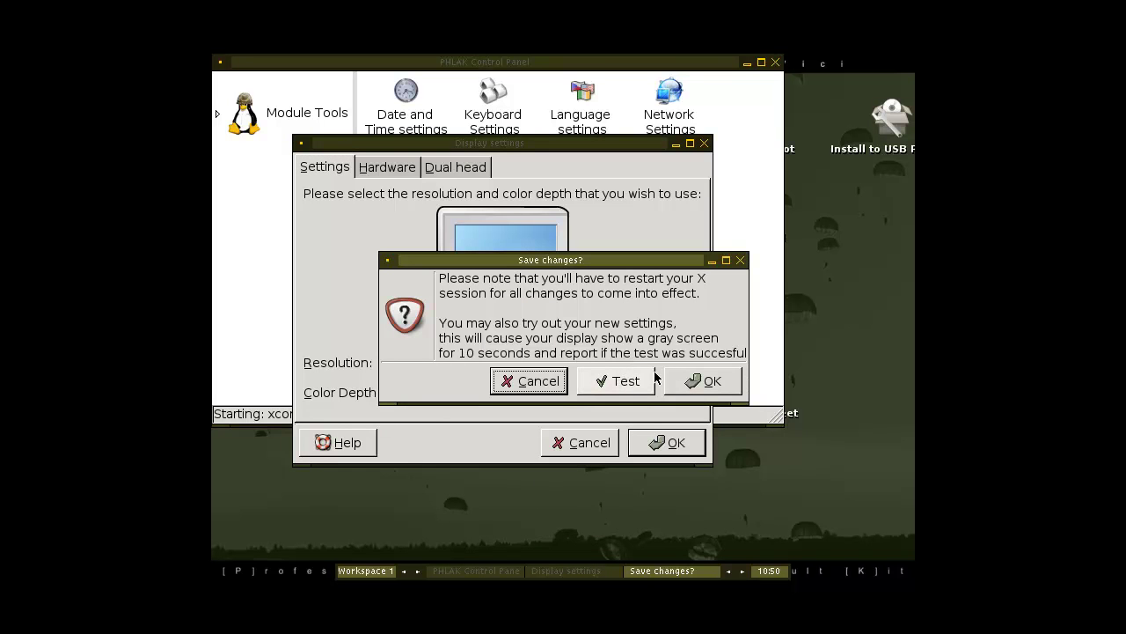
click(708, 382)
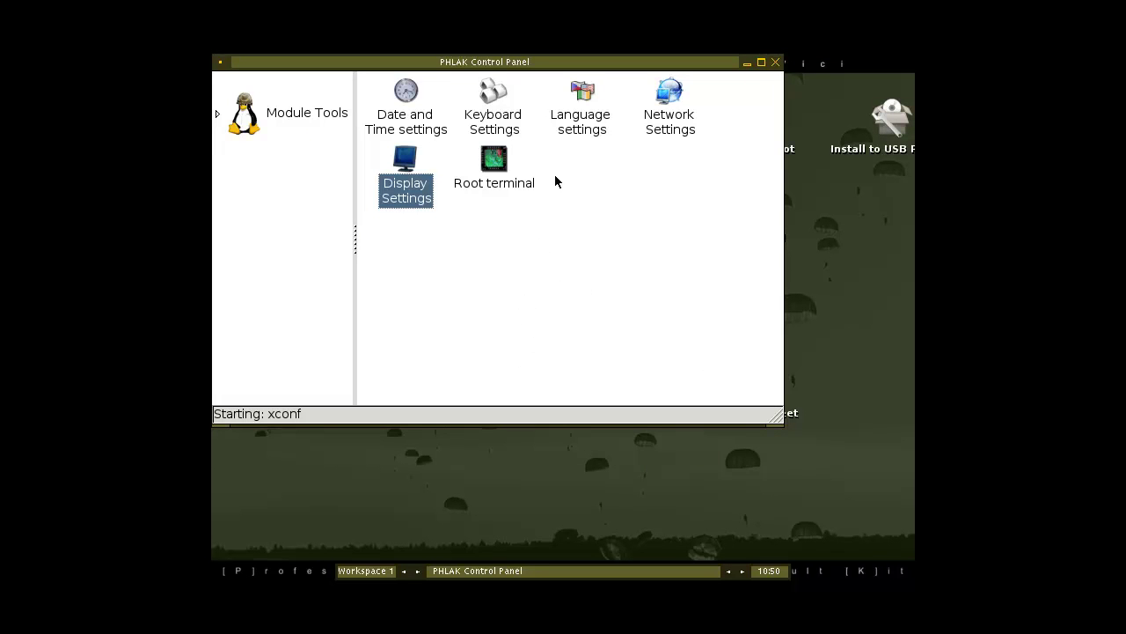
Reopen Display Settings and try 16.7 million colors depth, keeping 1024x768 resolution
double_click(418, 185)
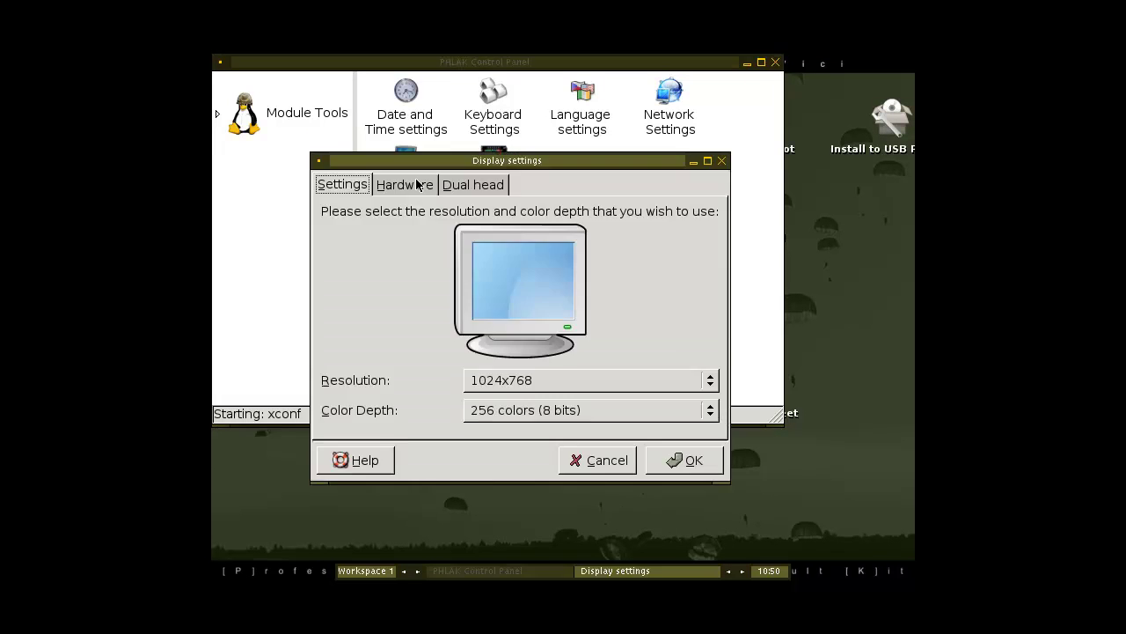
click(524, 415)
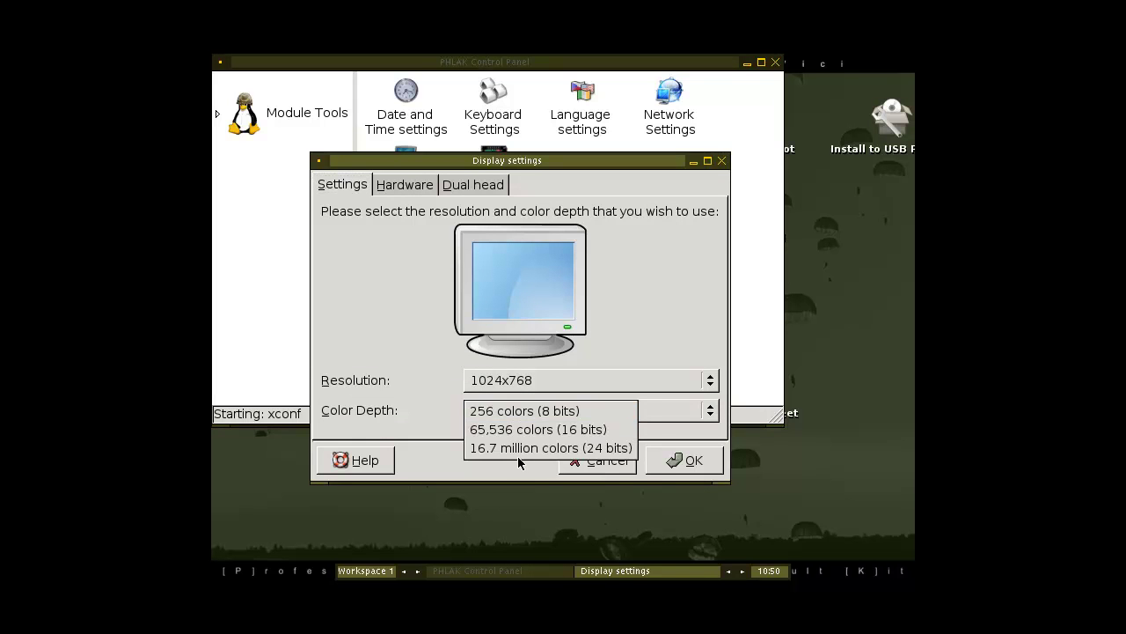
click(524, 448)
click(548, 388)
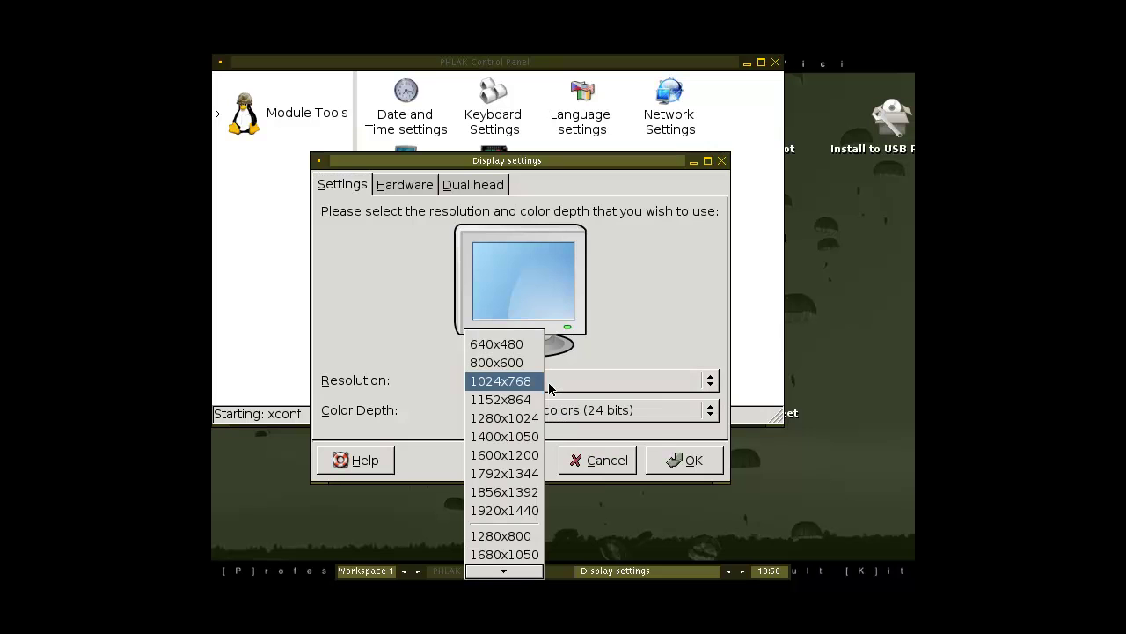
click(546, 387)
Review the Hardware and Dual head tabs, close without saving, and exit the Control Panel
click(429, 189)
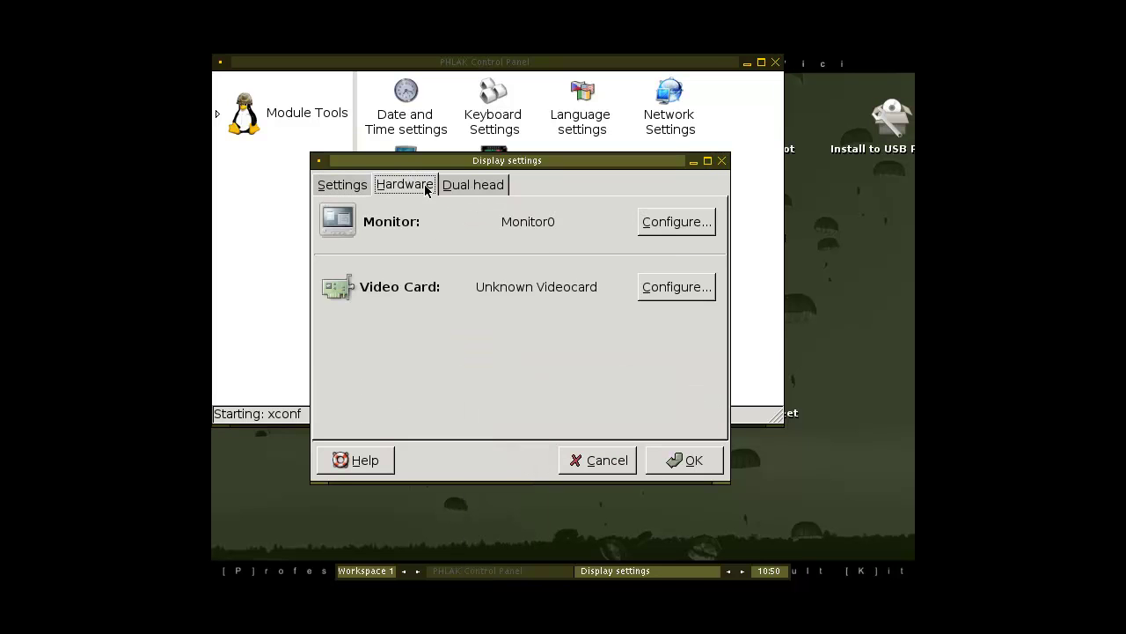
click(498, 187)
click(418, 186)
click(491, 189)
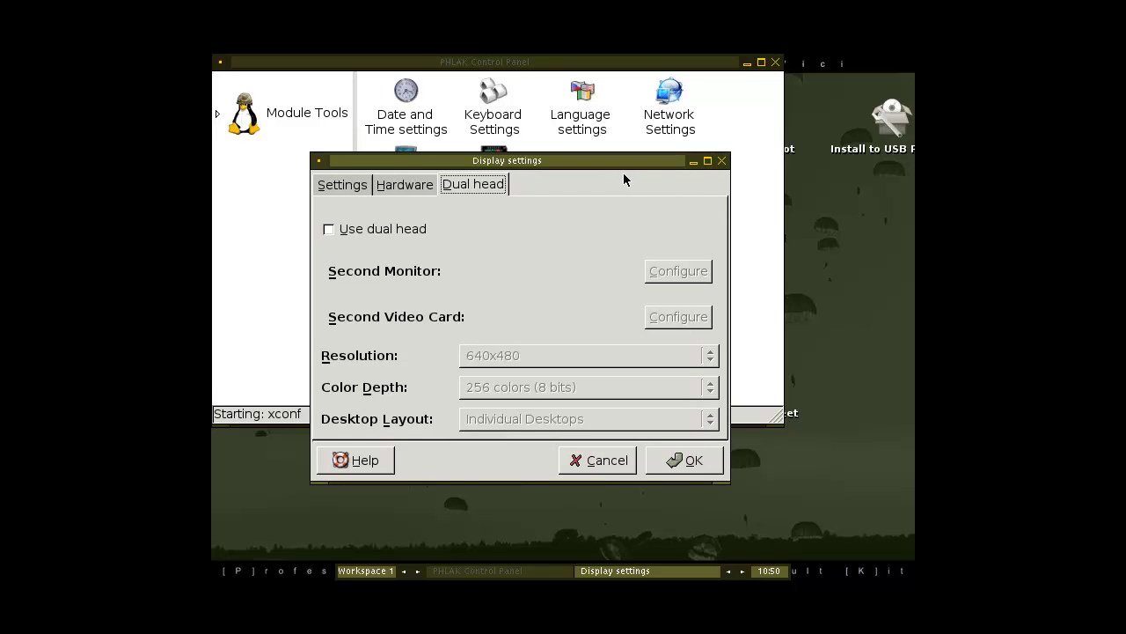
click(722, 162)
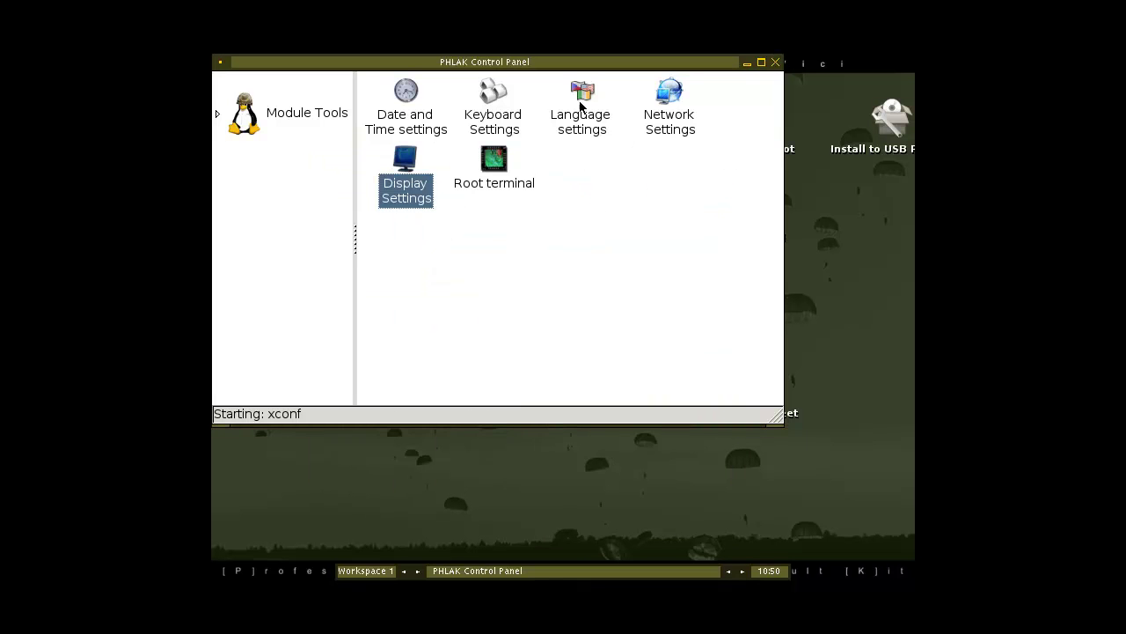
click(776, 62)
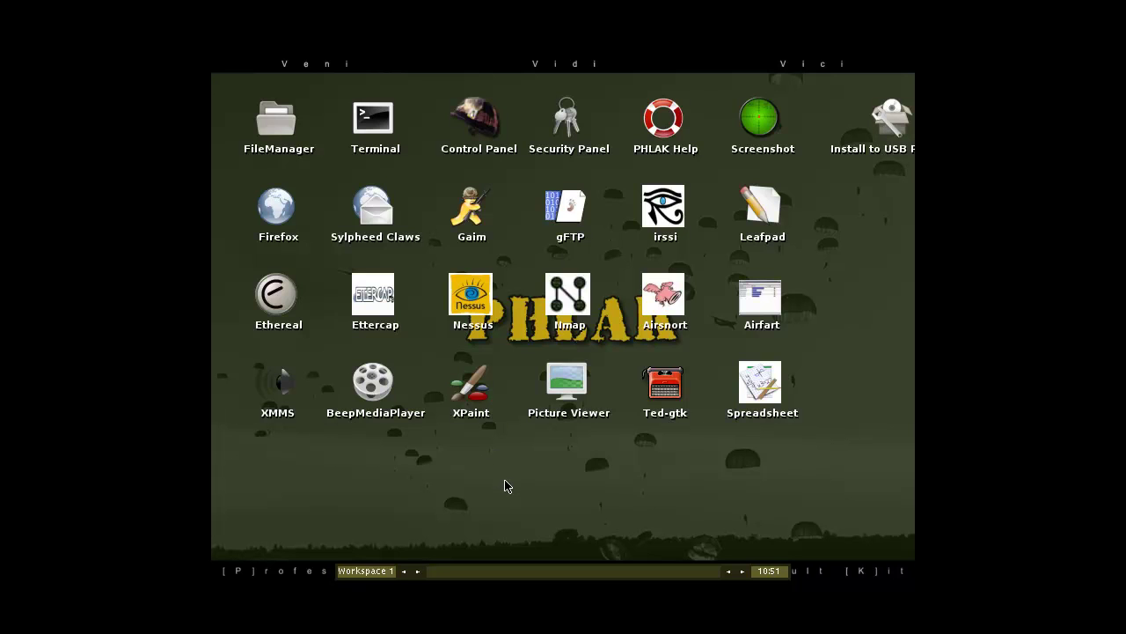
Open a root terminal and run uname -a, showing Linux Phlak 2.6.9 i686
double_click(370, 120)
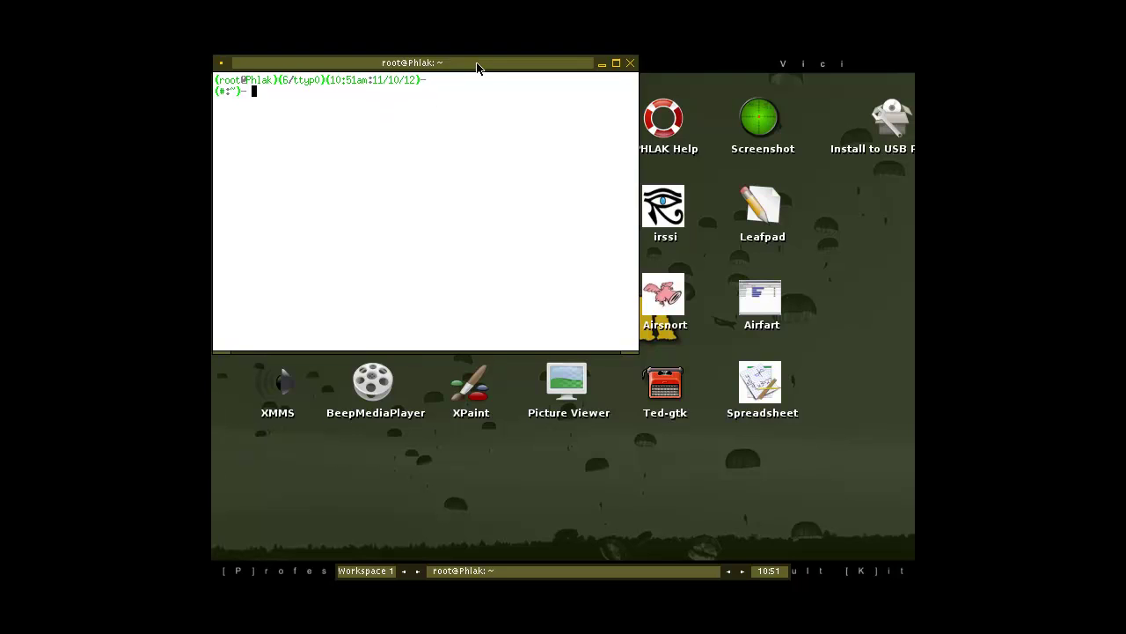
text(uname -a)
key(BackSpace)
key(BackSpace)
key(BackSpace)
key(BackSpace)
key(BackSpace)
text(me -a)
key(Return)
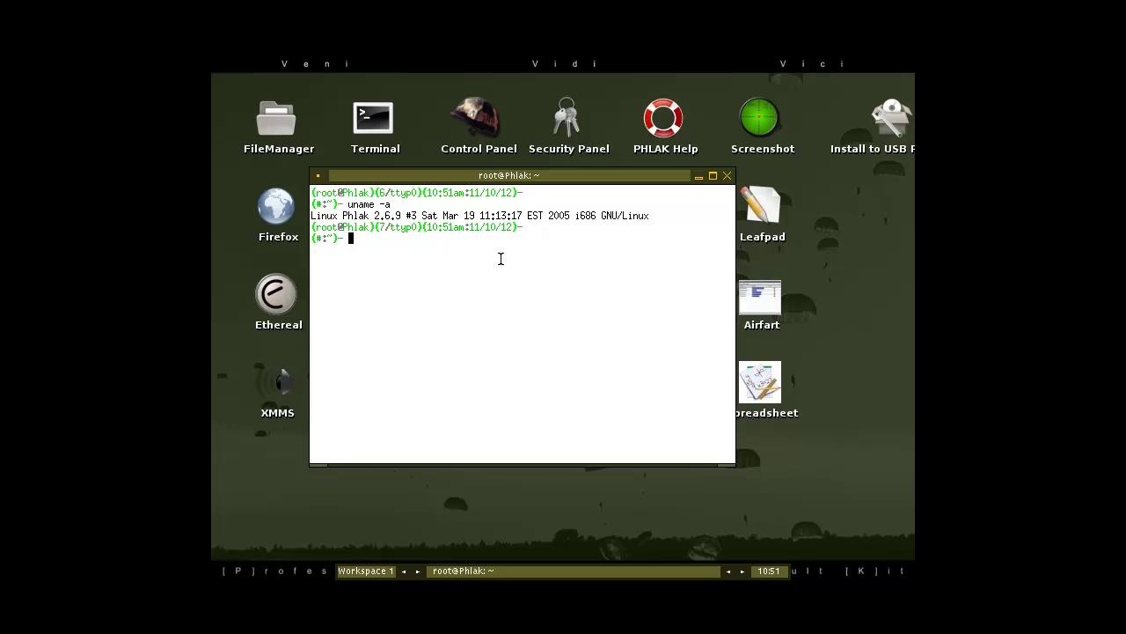
Start an 'xrandr --size 1280x720' command, then abandon it and refocus the prompt
text(xrandr --size 1280x720)
key(BackSpace)
key(BackSpace)
key(BackSpace)
key(BackSpace)
key(BackSpace)
key(BackSpace)
key(BackSpace)
key(BackSpace)
key(BackSpace)
key(BackSpace)
key(BackSpace)
key(BackSpace)
key(BackSpace)
key(BackSpace)
key(BackSpace)
key(BackSpace)
key(BackSpace)
key(BackSpace)
key(BackSpace)
key(BackSpace)
drag(375, 259, 378, 237)
click(378, 237)
Tab-complete after 'echo $' to list all shell parameter names, then scroll through them
text(echo $DES)
key(Tab)
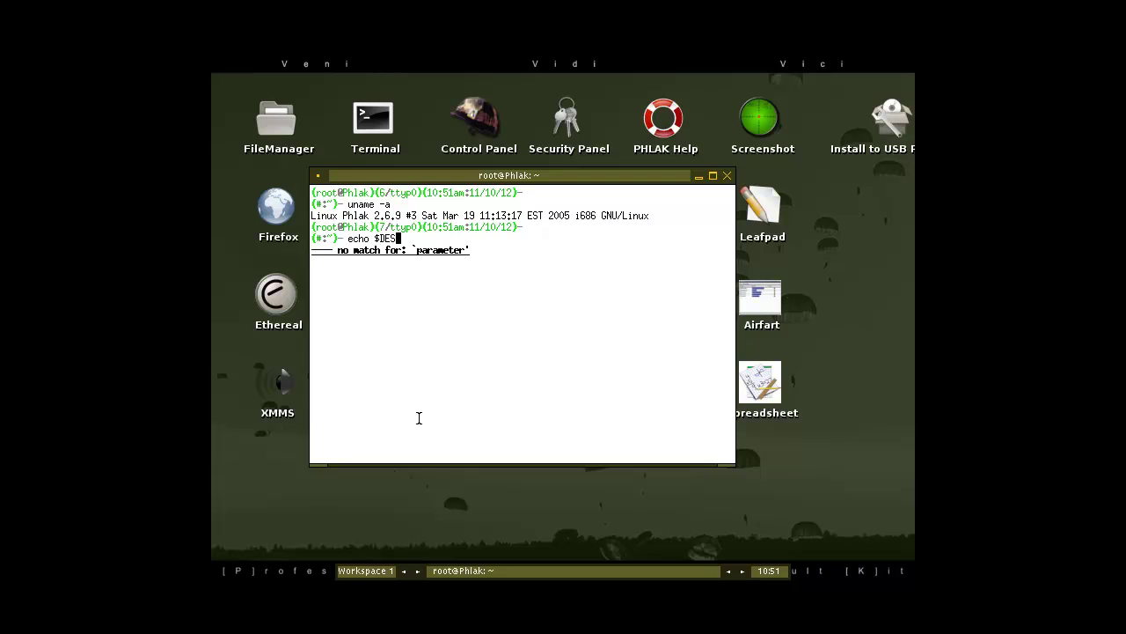
text(KTOP)
key(BackSpace)
key(BackSpace)
key(BackSpace)
key(BackSpace)
key(BackSpace)
key(BackSpace)
key(BackSpace)
key(Tab)
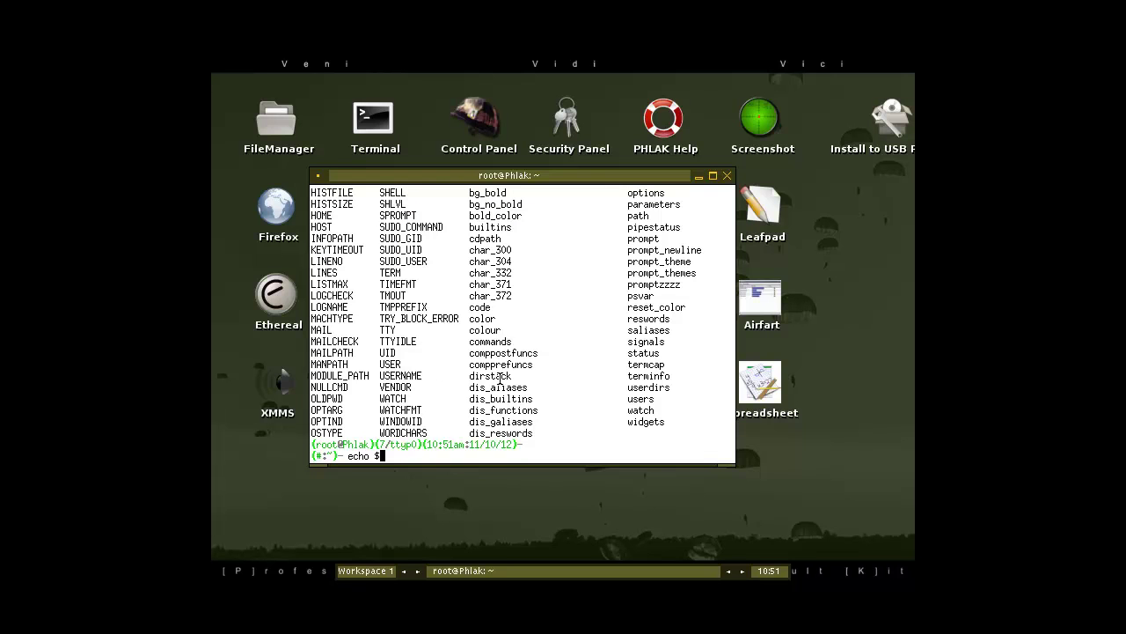
scroll(442, 361, up, 1)
scroll(442, 361, up, 3)
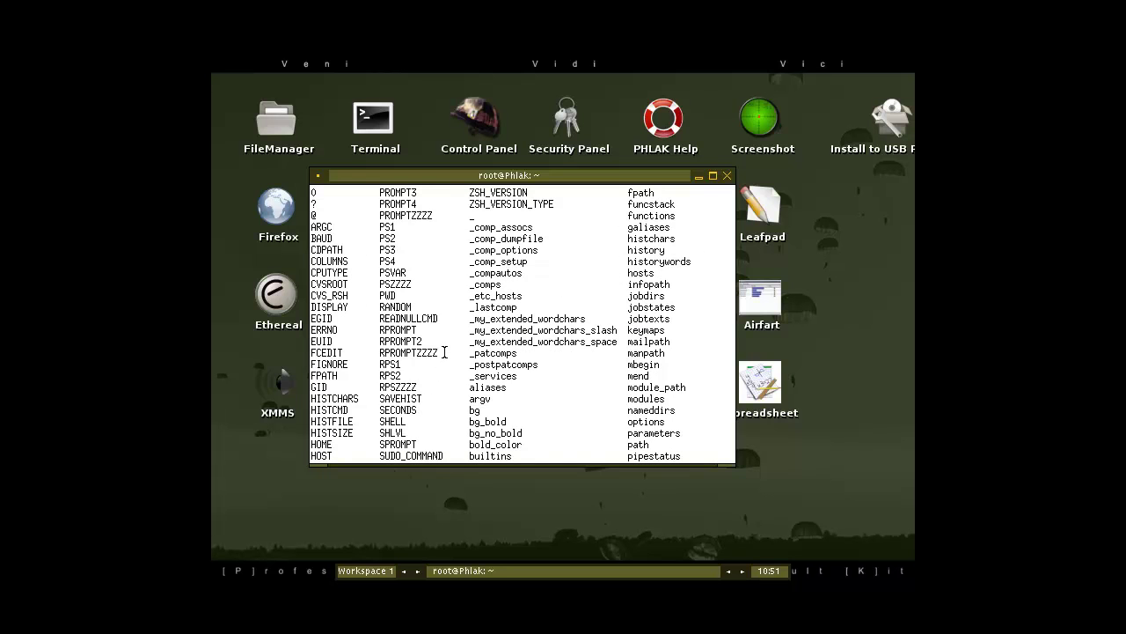
scroll(445, 352, down, 1)
scroll(444, 352, down, 3)
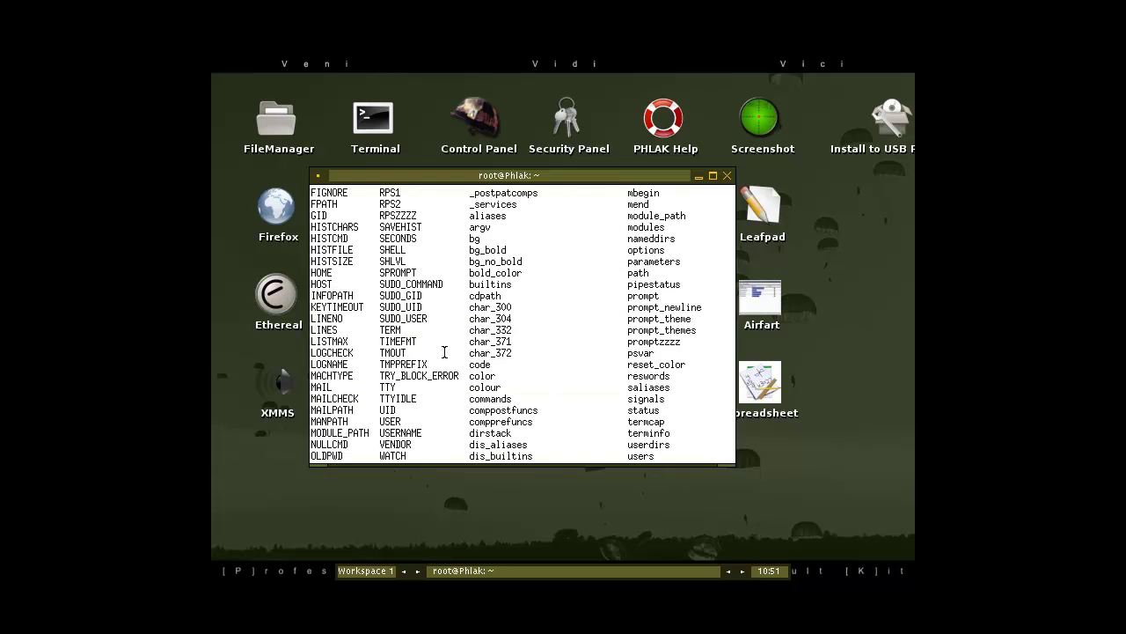